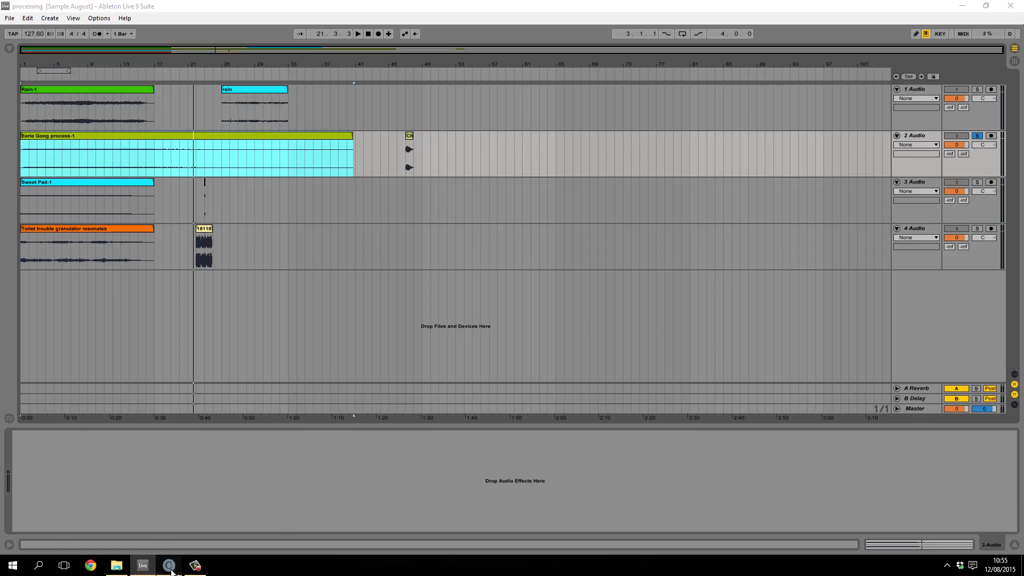
- Return to the Ableton arrangement and start playback from the selection
mouse_move(169, 564)
left_click(225, 534)
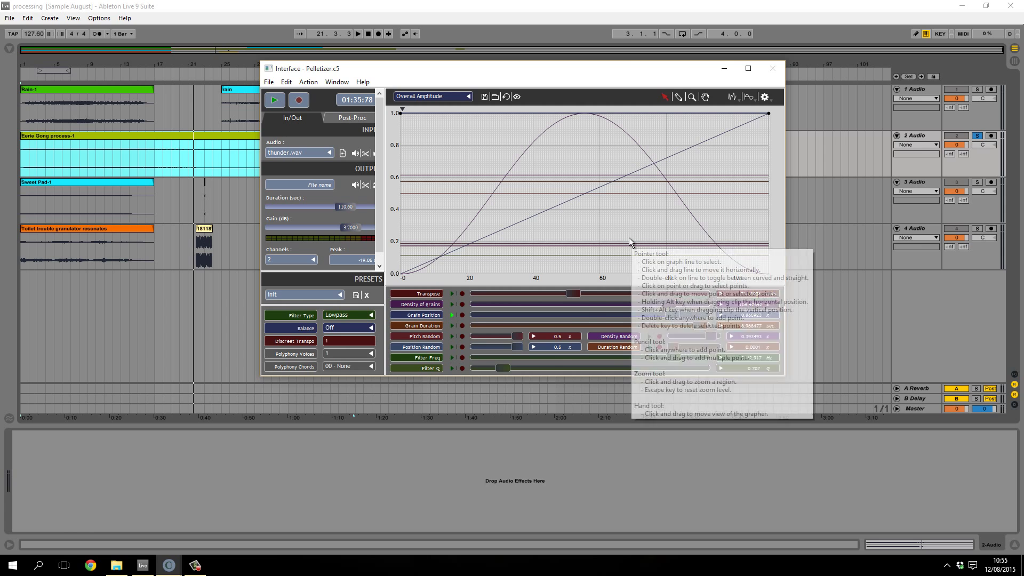
left_click(871, 544)
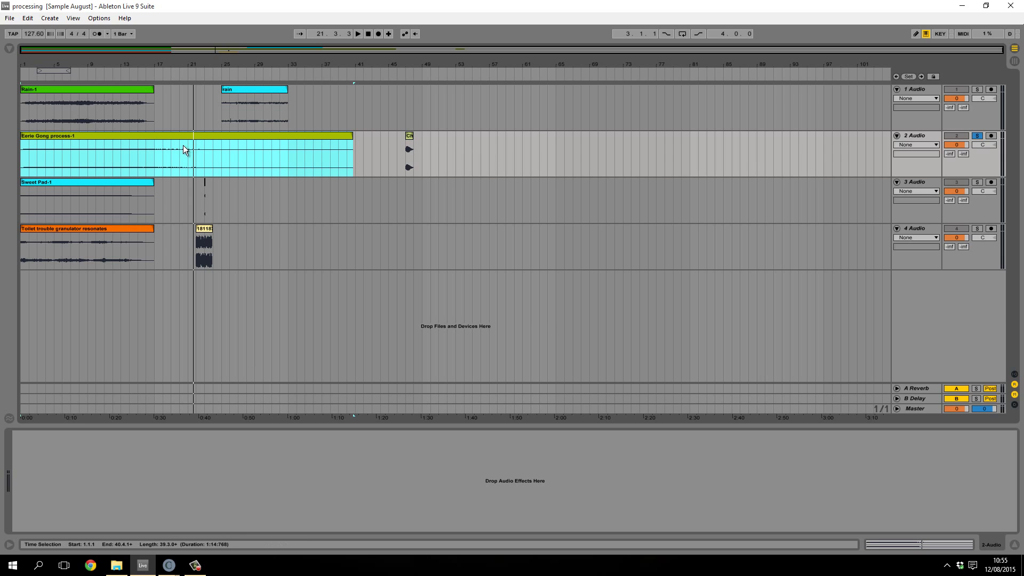
key("space")
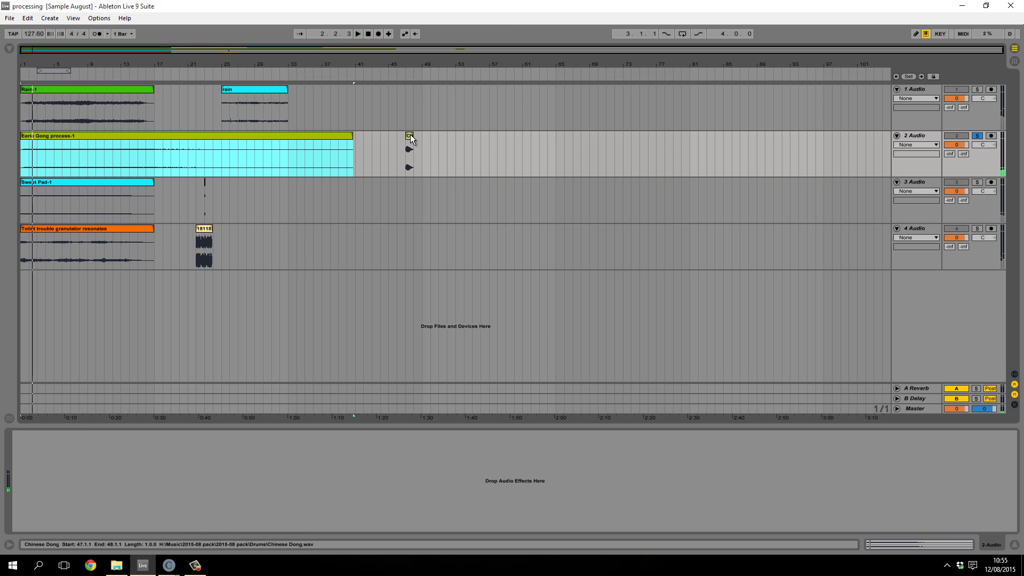
- Audition the short Ch clip on track 2
left_click(410, 135)
key("space")
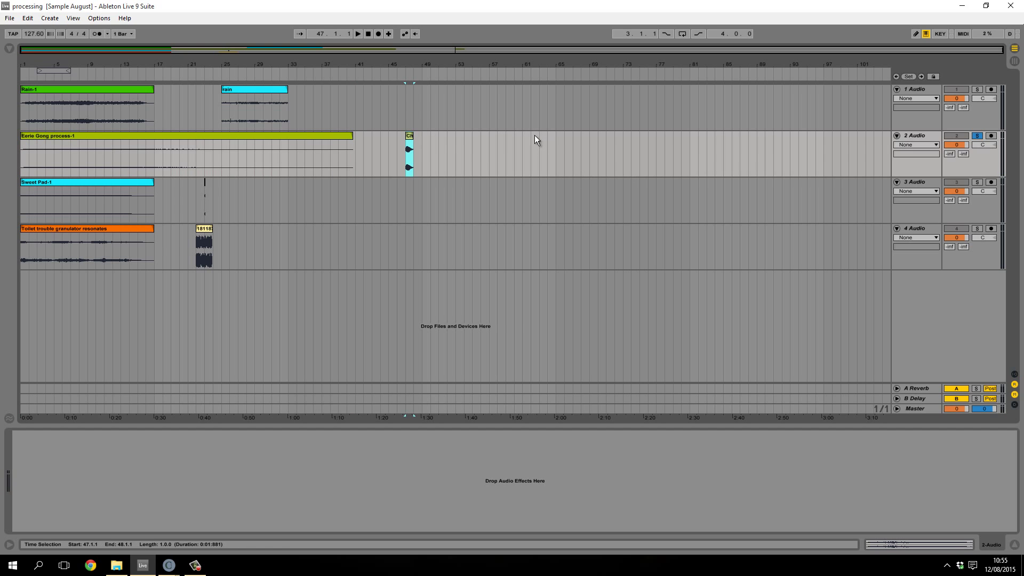
key("space")
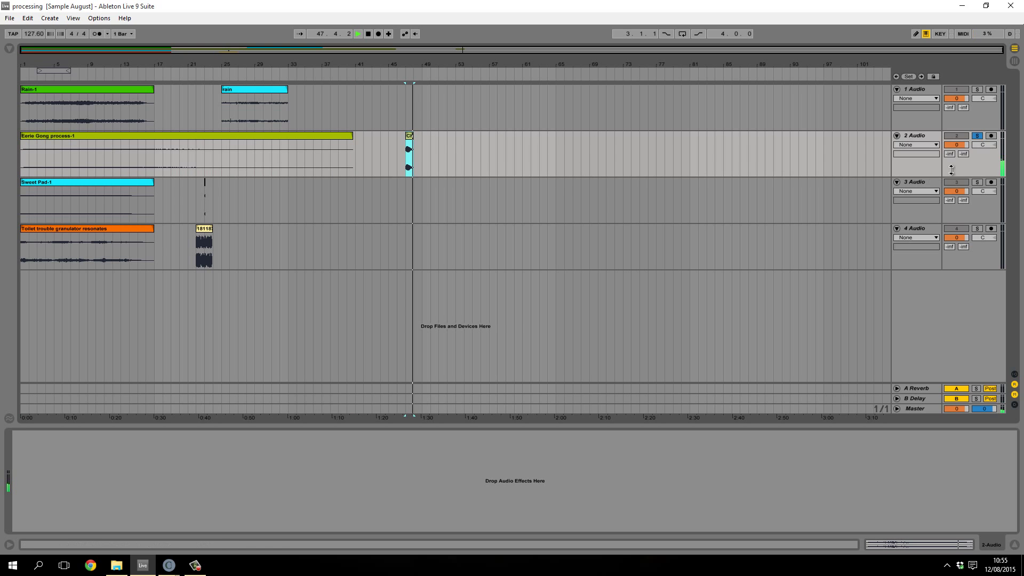
key("space")
- Solo the Sweet Pad track and play its Sweet Pad-1 clip, jumping to bar 23
left_click(976, 182)
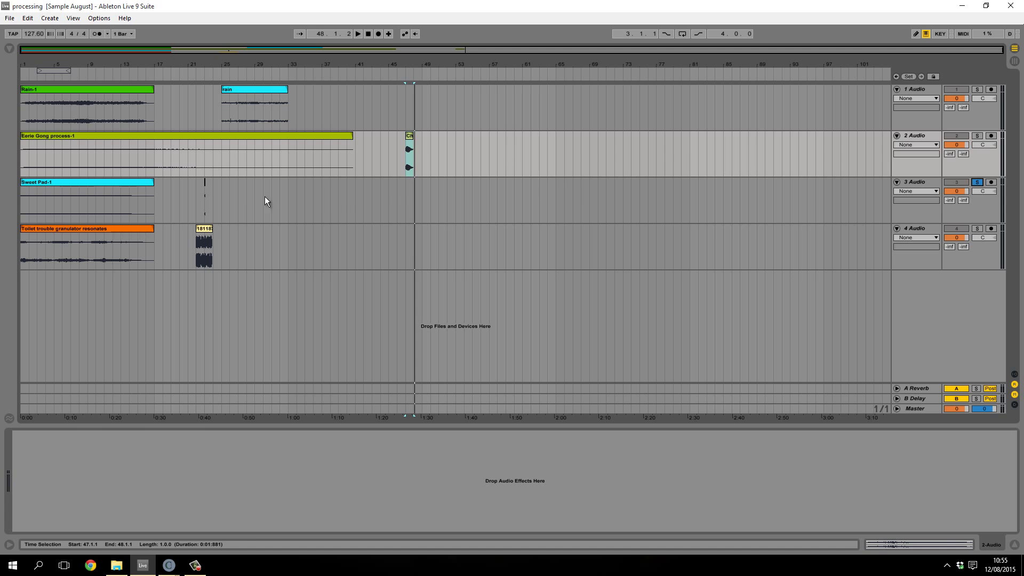
left_click(69, 182)
key("space")
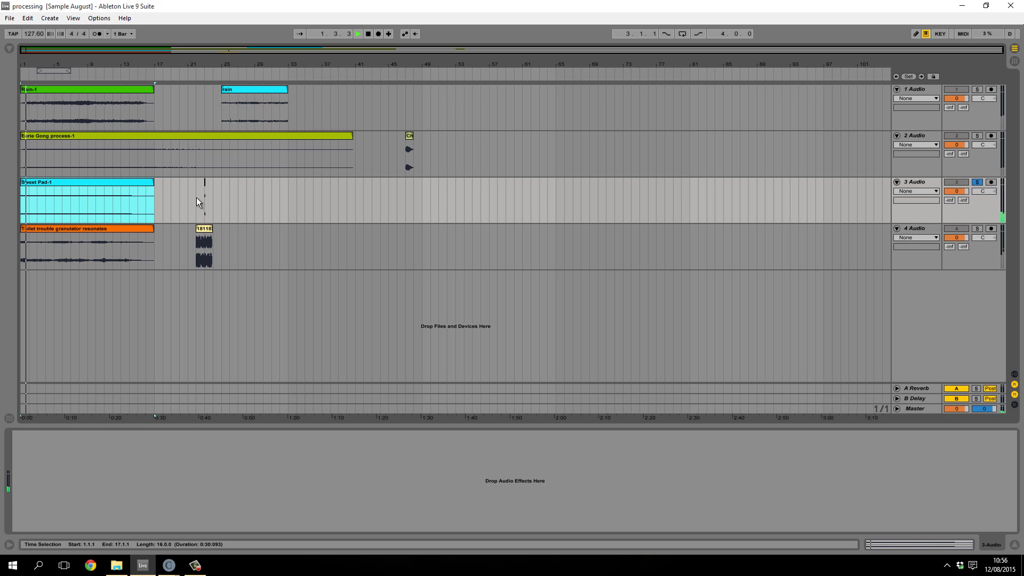
left_click(203, 193)
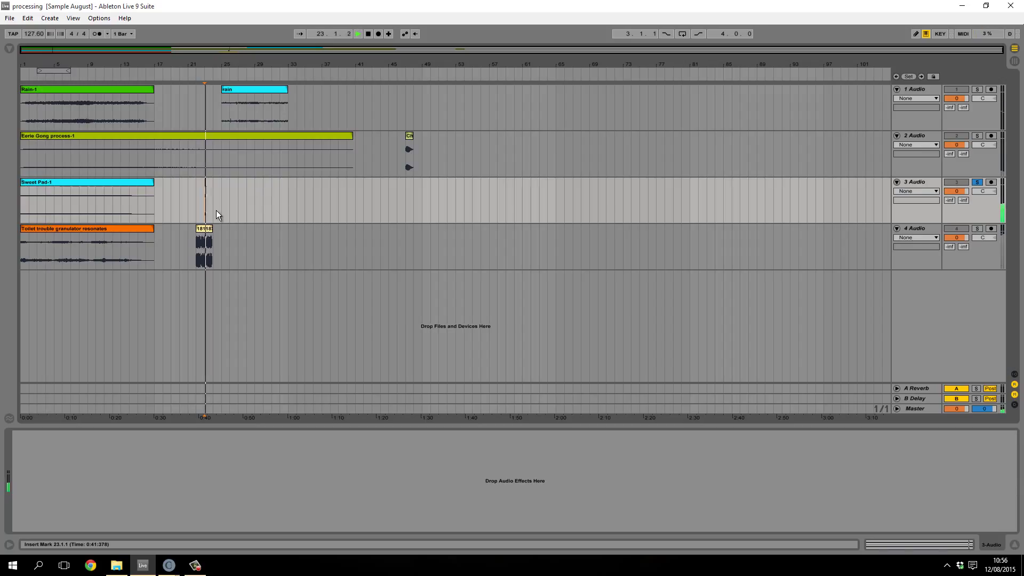
key("space")
key("space")
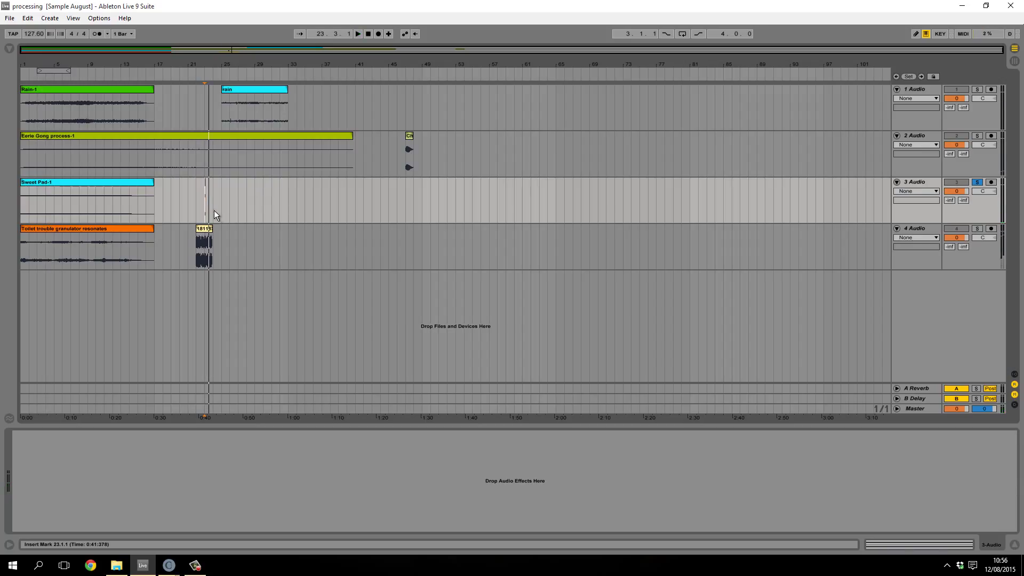
- Solo track 4 and audition its 'Toilet trouble granulator resonates' clip
left_click(126, 235)
left_click(928, 233)
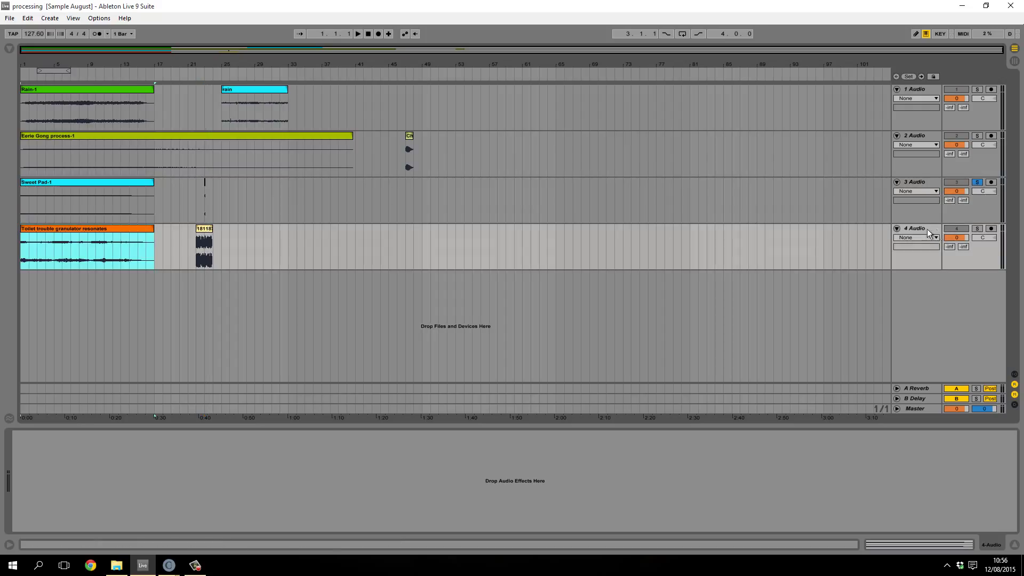
left_click(977, 229)
key("space")
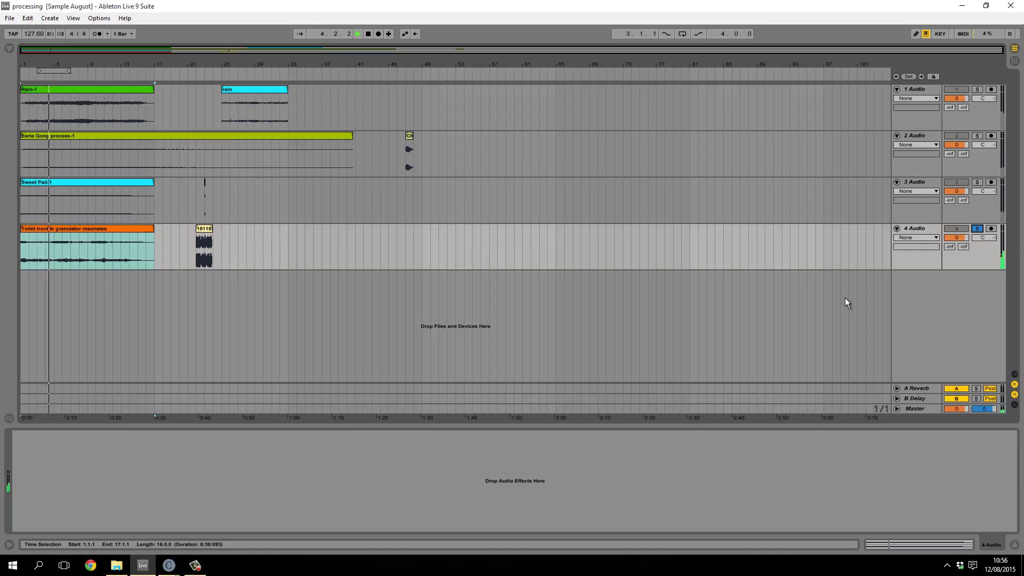
left_click(209, 227)
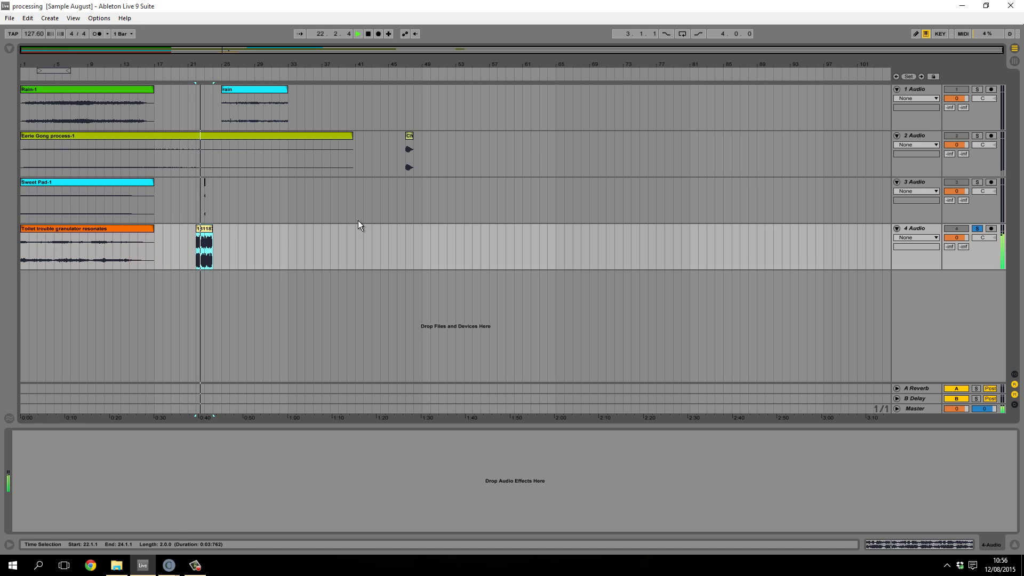
key("space")
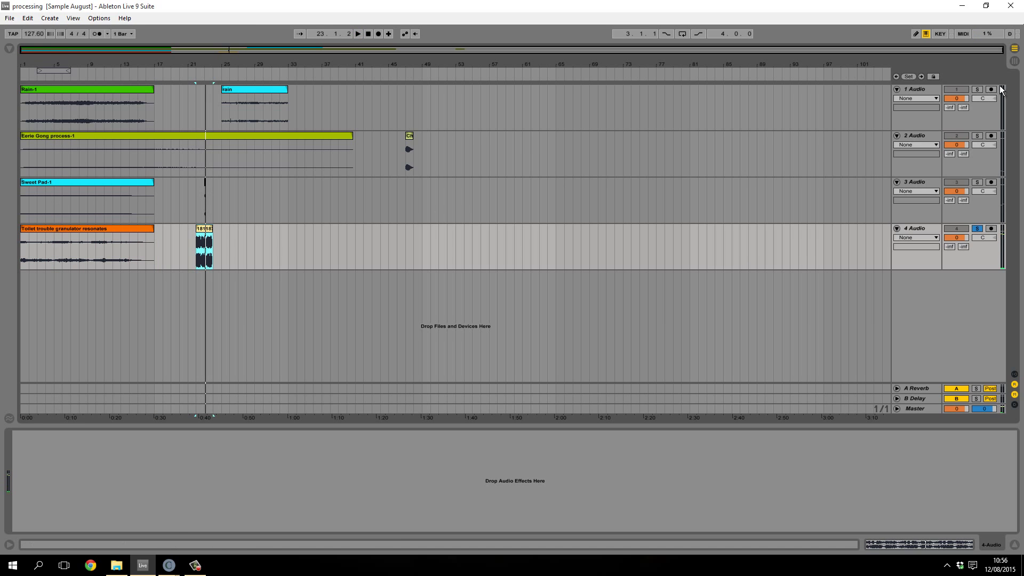
- Solo track 1 and play the rain clip, first from bar 9, then from its start
left_click(979, 90)
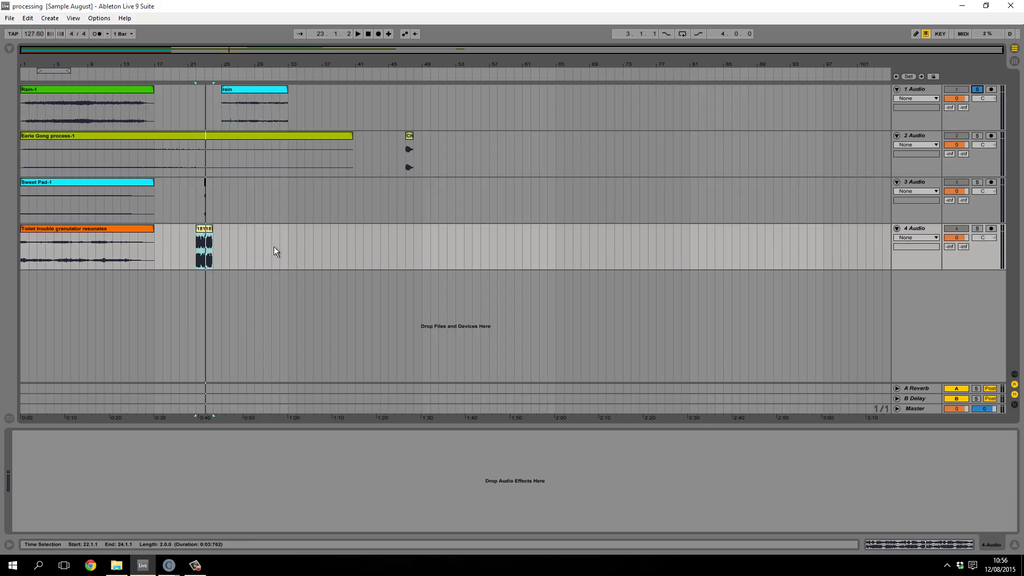
left_click(276, 88)
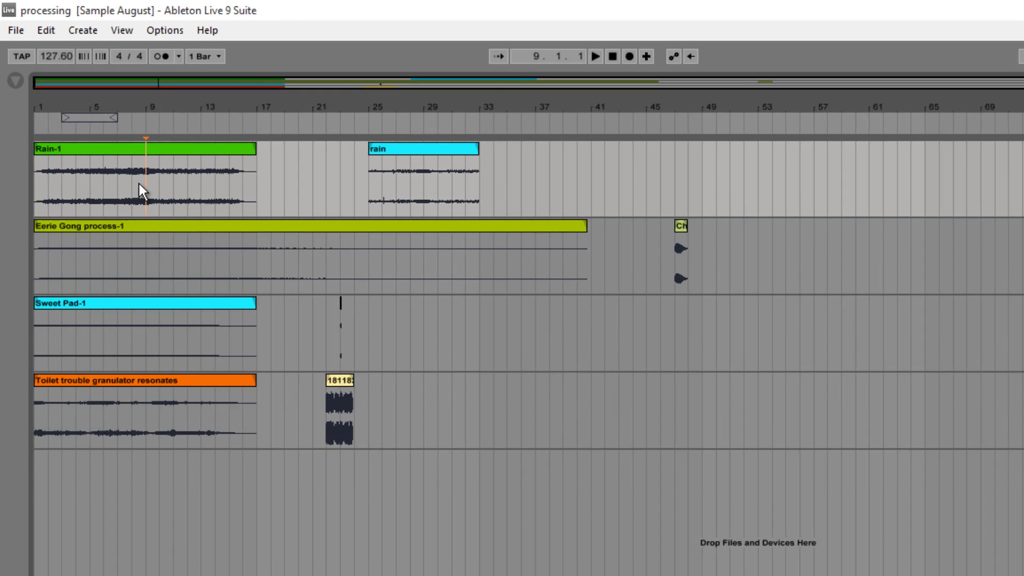
left_click(84, 111)
key("space")
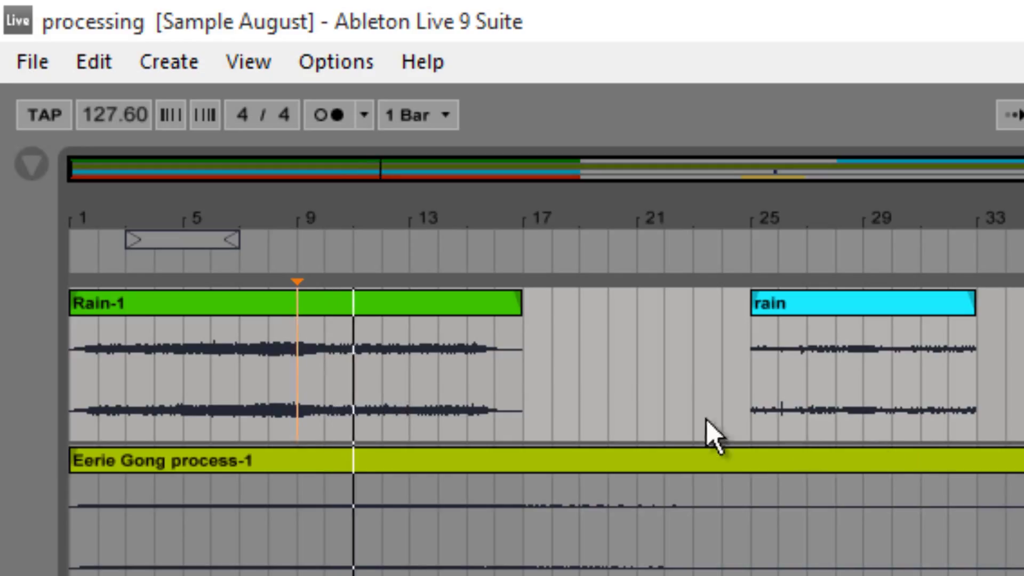
left_click(807, 312)
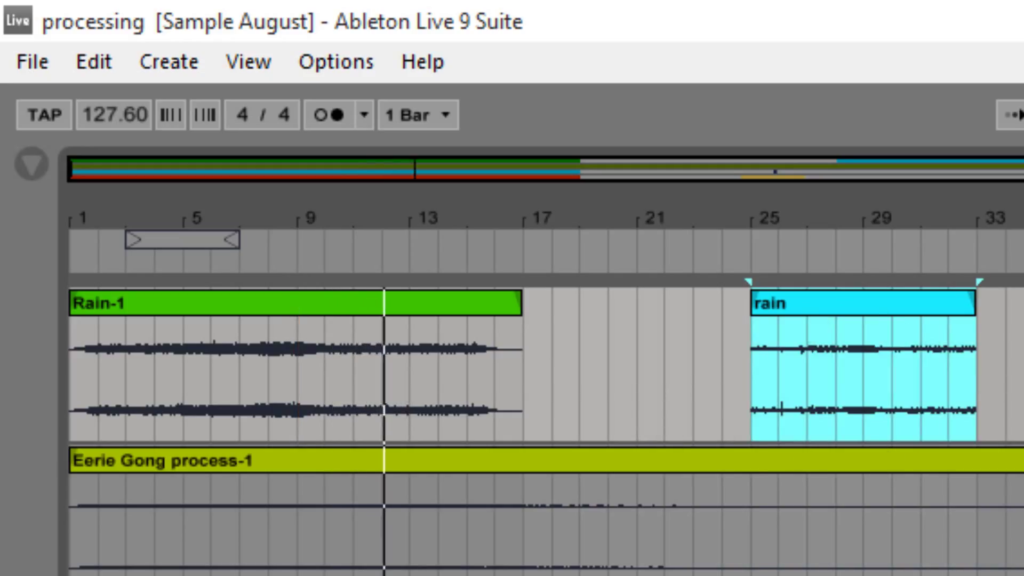
key("space")
key("space")
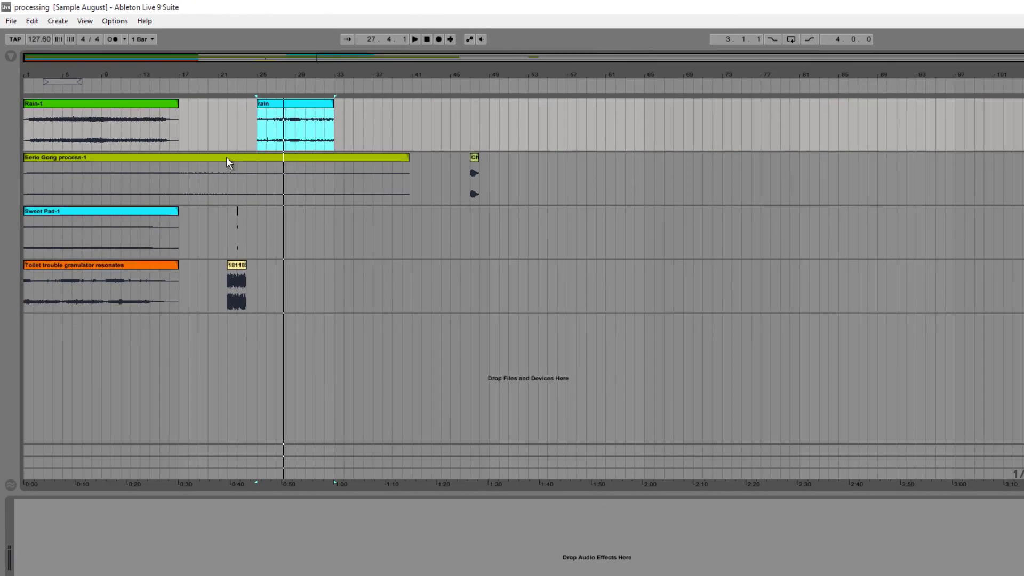
- View the Eerie Gong clip's waveform in Clip View, then mark a range near bar 76 in the arrangement
double_click(661, 464)
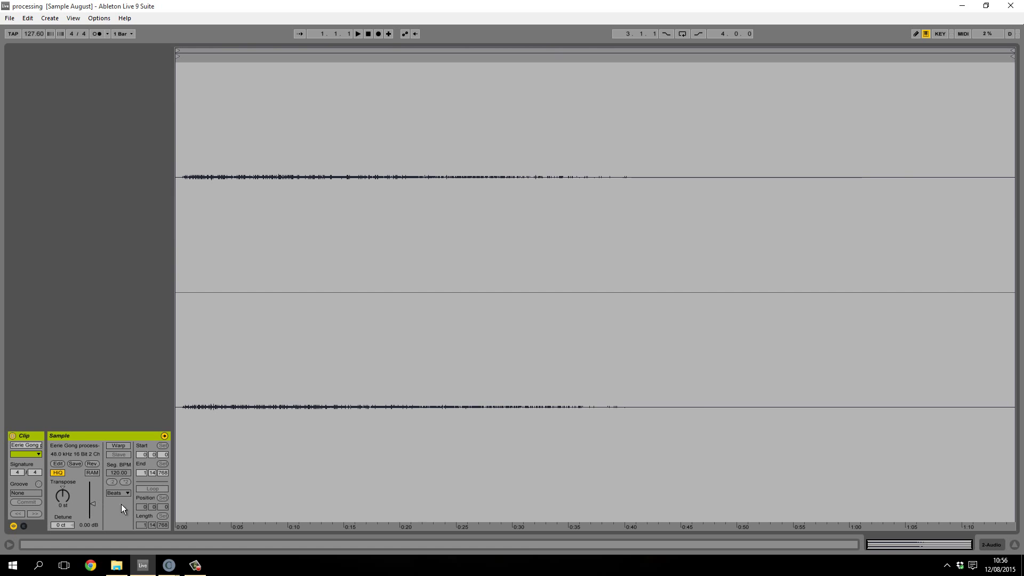
left_click(985, 544)
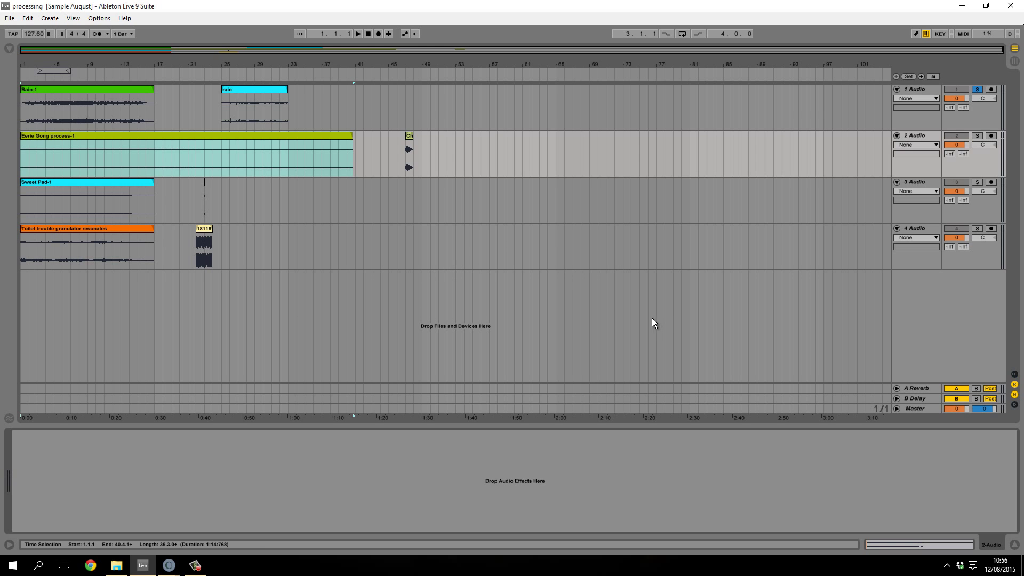
mouse_move(646, 250)
left_mouse_down()
mouse_move(75, 107)
mouse_move(489, 275)
mouse_move(377, 168)
mouse_move(584, 257)
mouse_move(676, 262)
mouse_move(649, 267)
left_mouse_up()
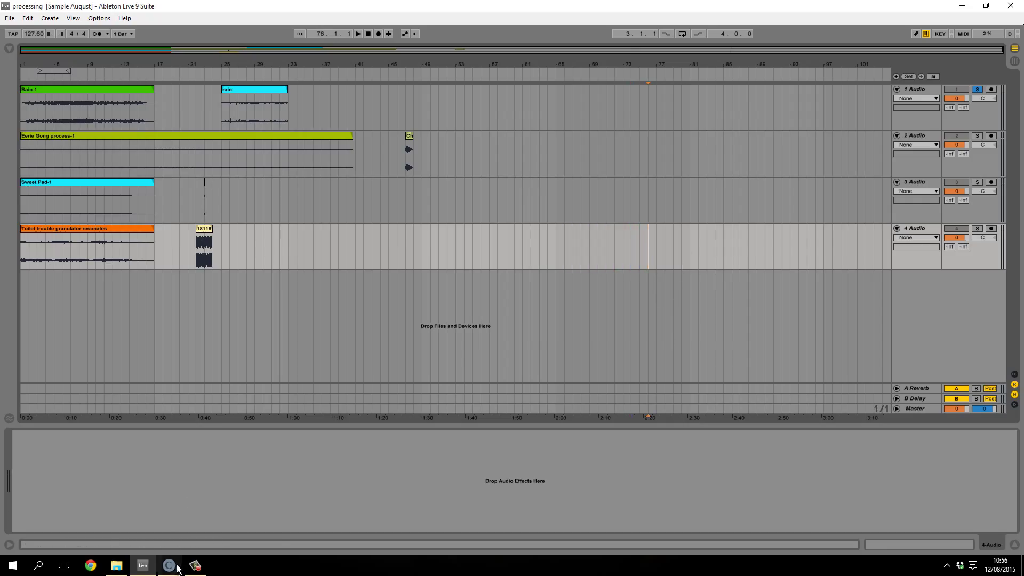
- Preview the atmosphere samples and drag 'industrial noise' into Pelletizer as its source sound
mouse_move(168, 569)
left_click(209, 531)
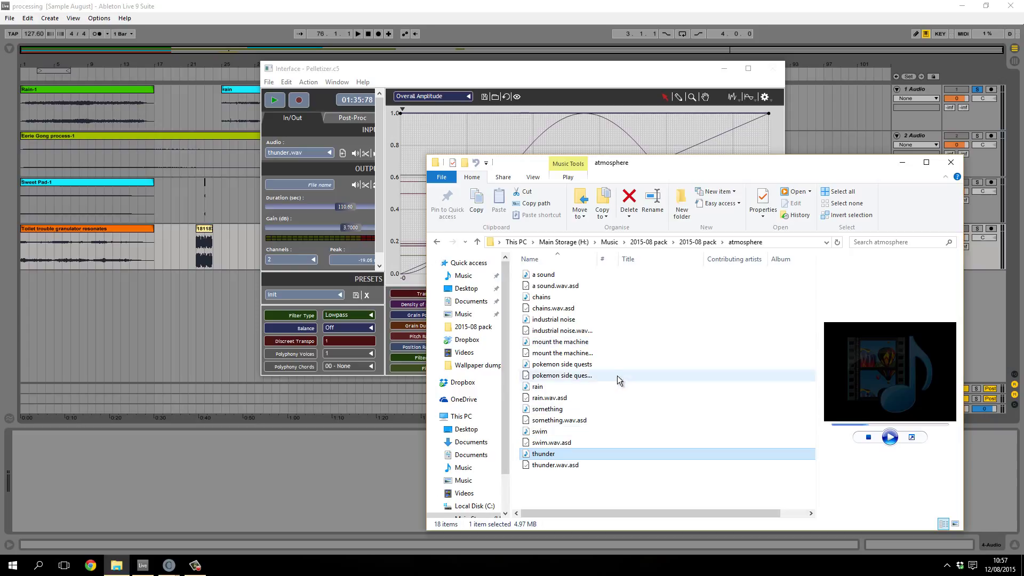
left_click(584, 343)
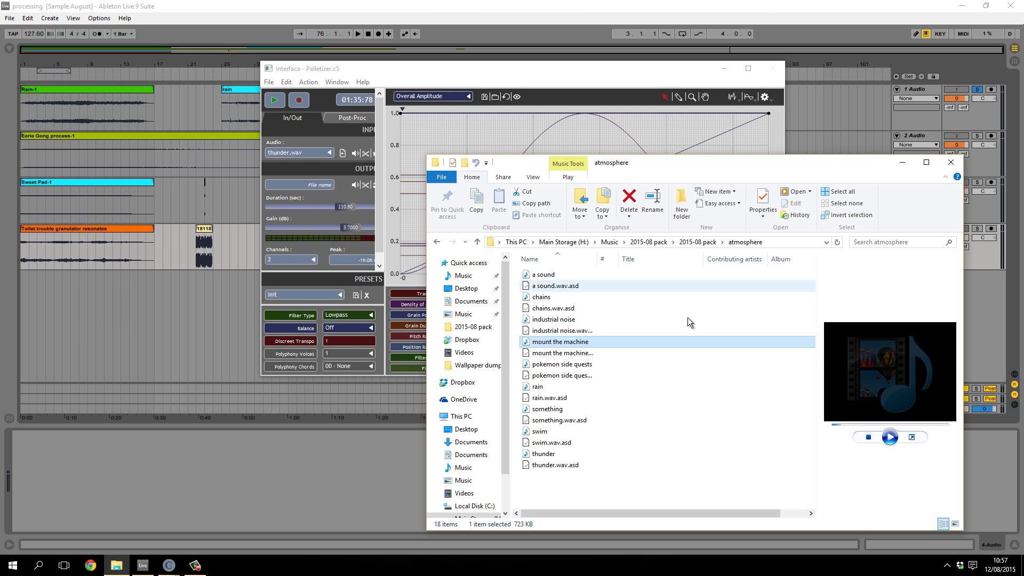
left_click(891, 438)
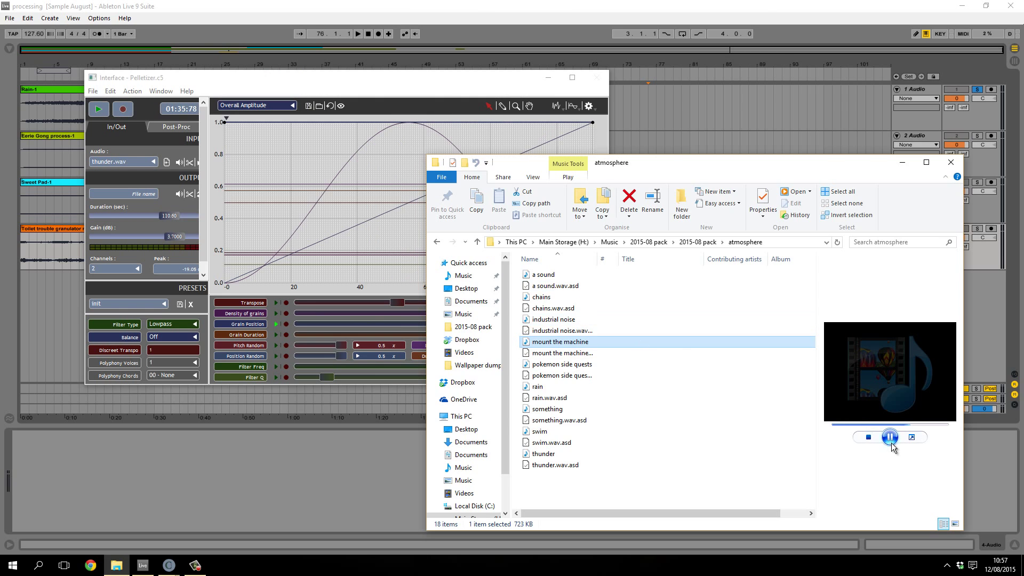
left_click(639, 320)
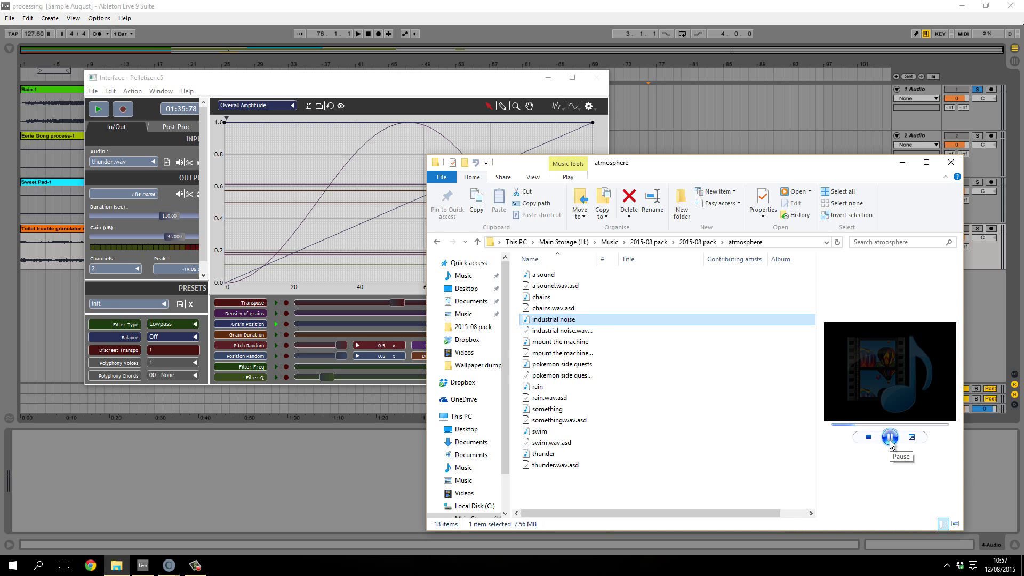
left_click(891, 441)
left_click_drag(564, 324, 124, 162)
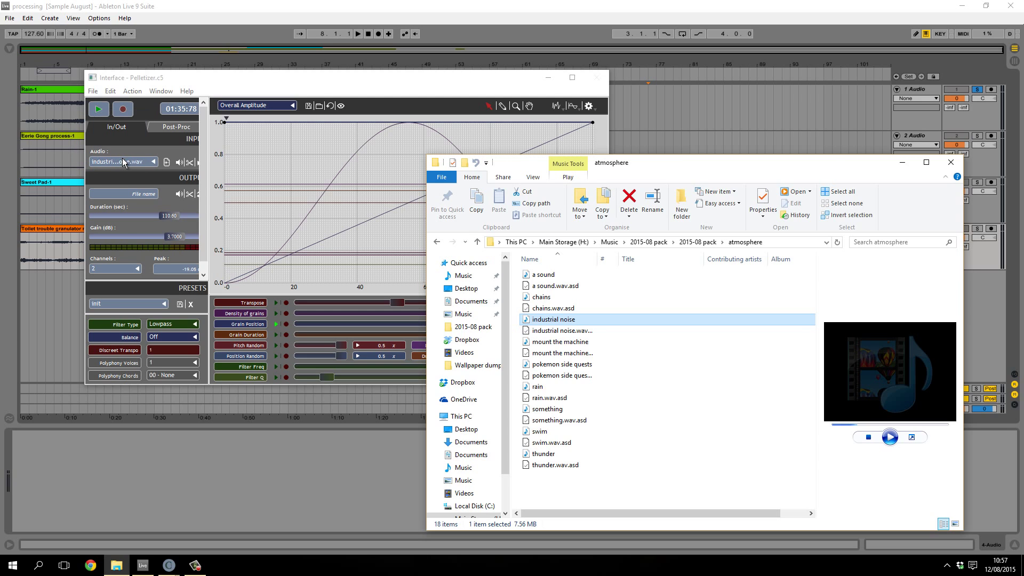
- Preview the industrial noise sample and reload Pelletizer.c5 from File > Modules > Time
left_click(889, 438)
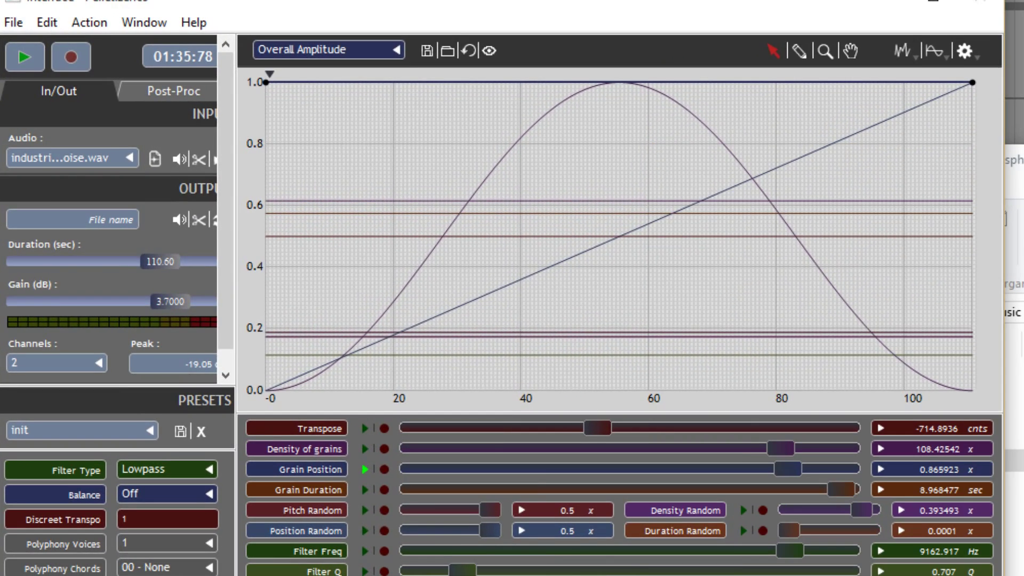
left_click(10, 25)
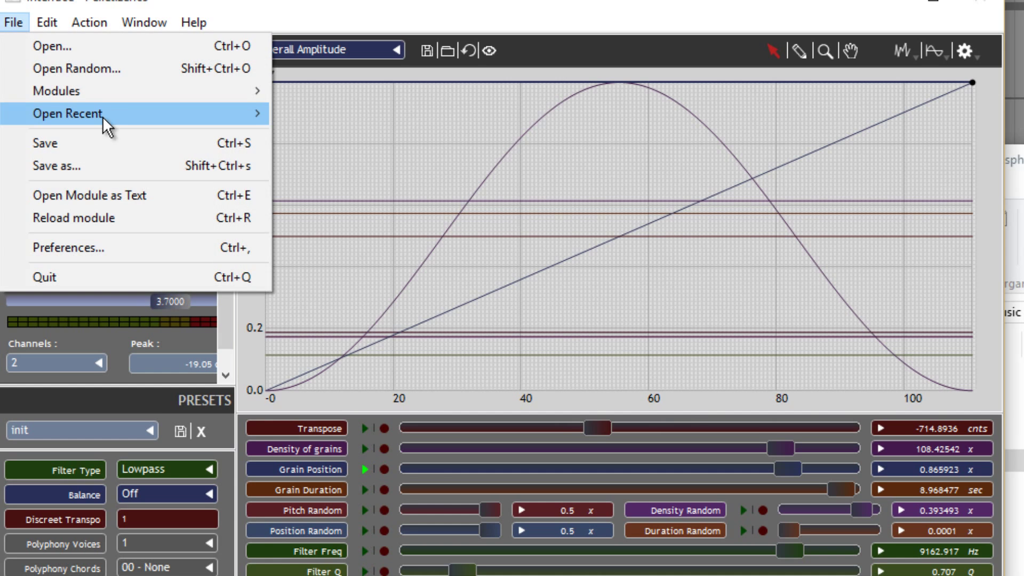
mouse_move(114, 96)
mouse_move(381, 255)
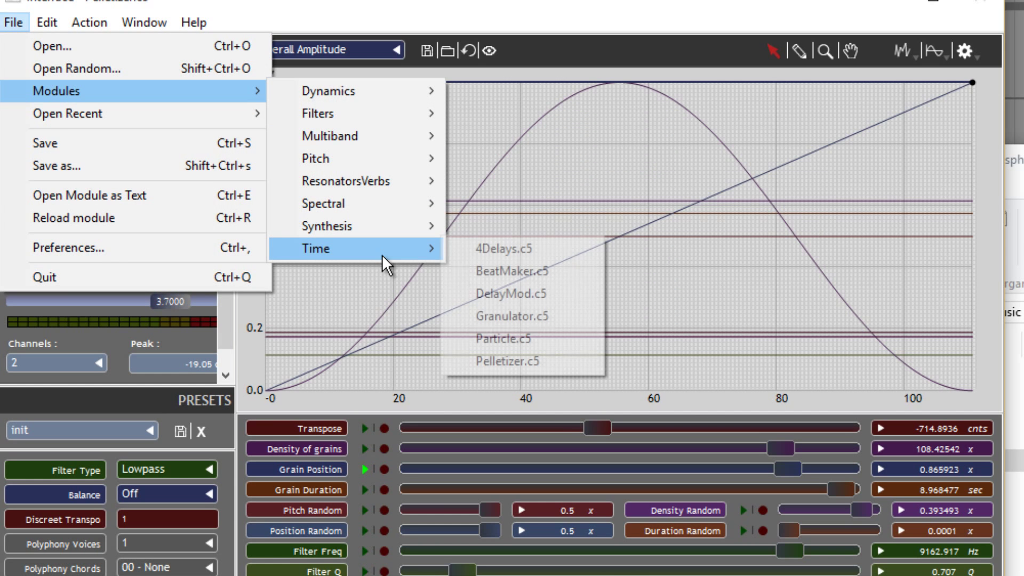
left_click(542, 365)
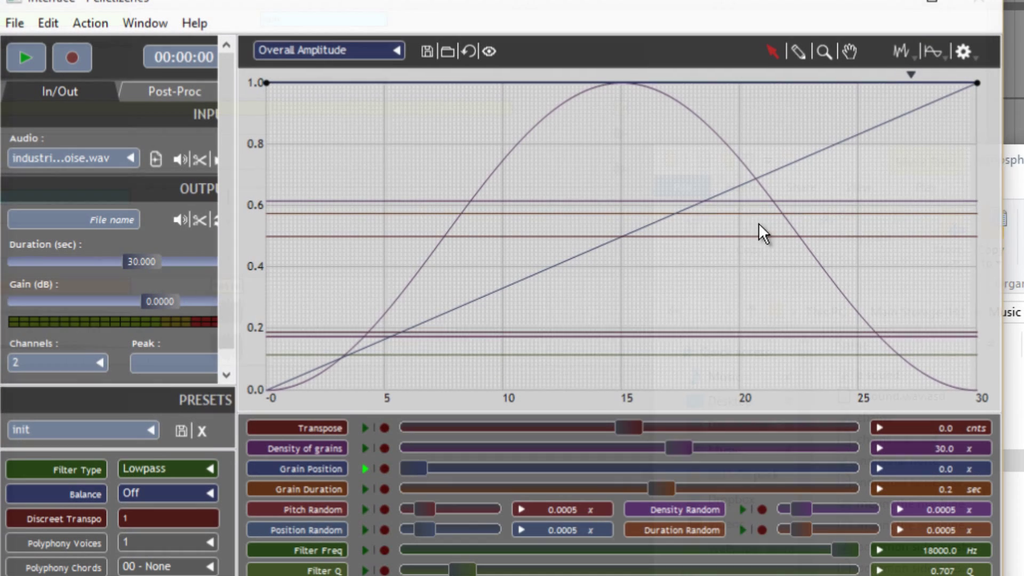
left_click(17, 22)
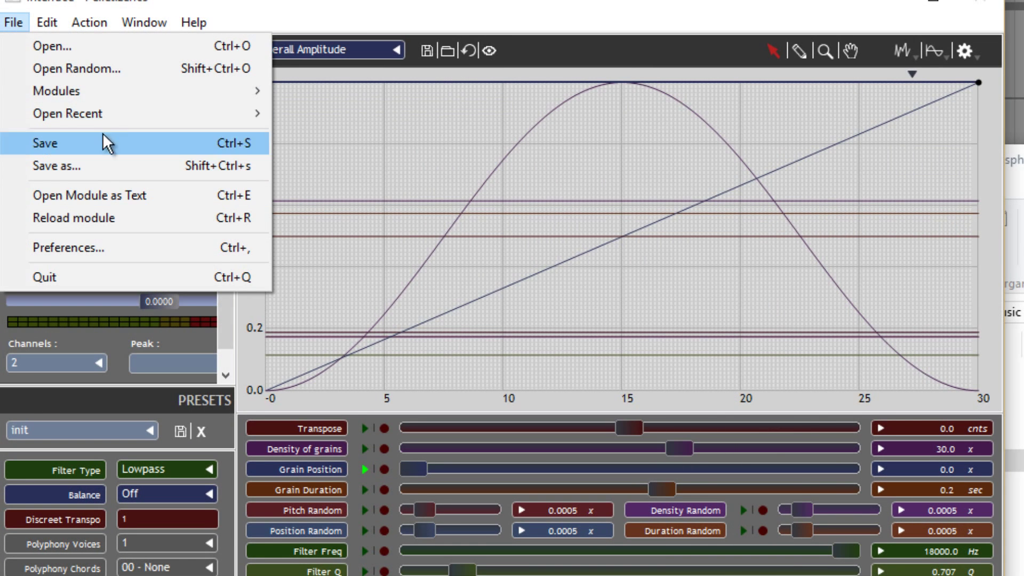
mouse_move(132, 92)
mouse_move(410, 258)
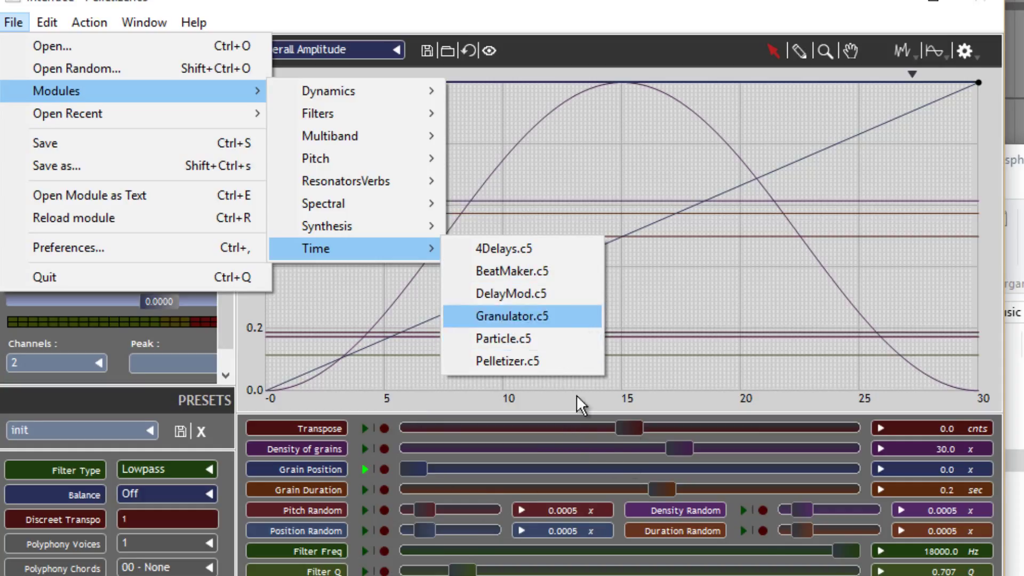
left_click(829, 13)
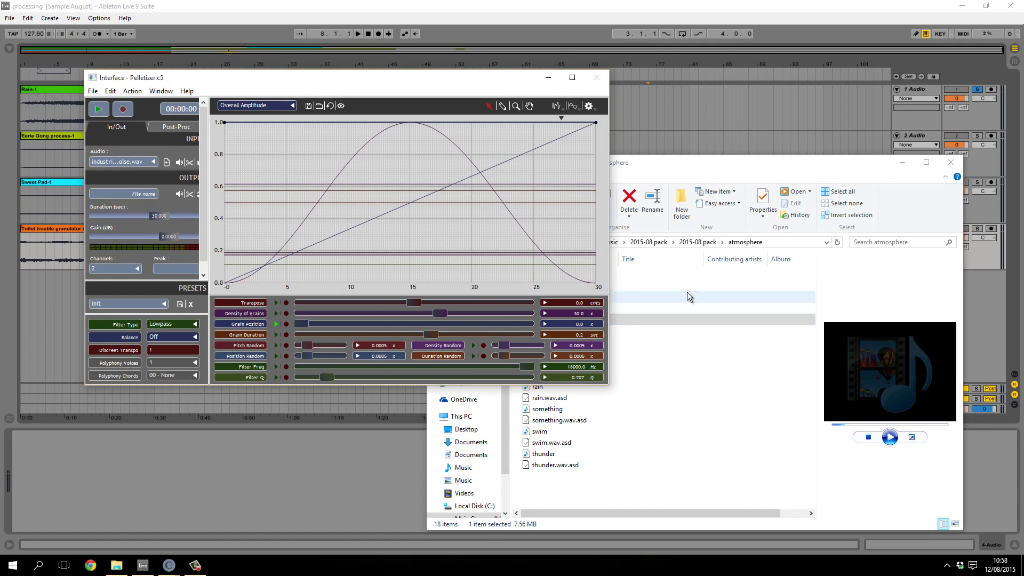
- Check the industrial noise file's length in its Explorer Properties Details
right_click(657, 317)
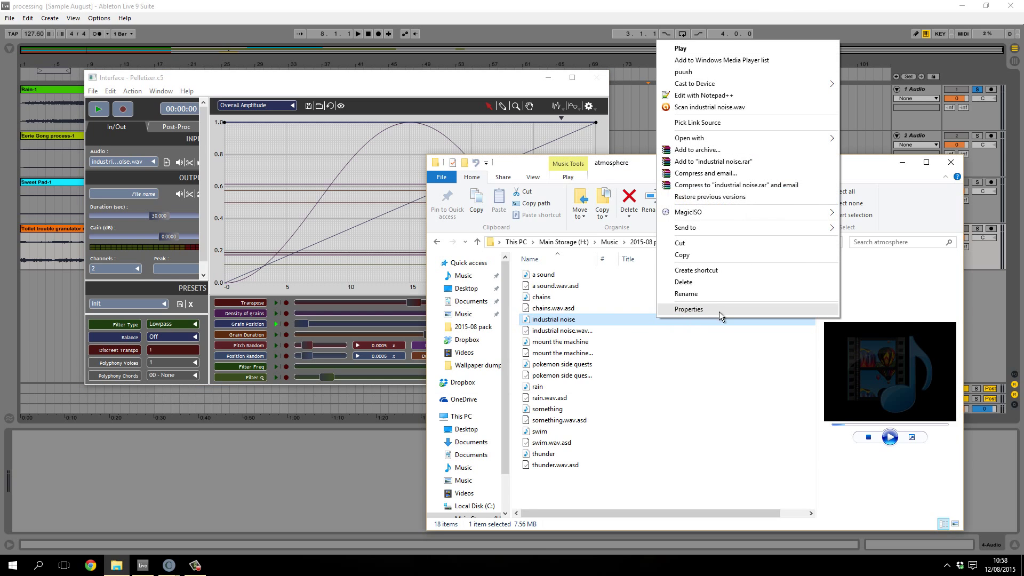
left_click(718, 310)
left_click(729, 304)
left_click(758, 416)
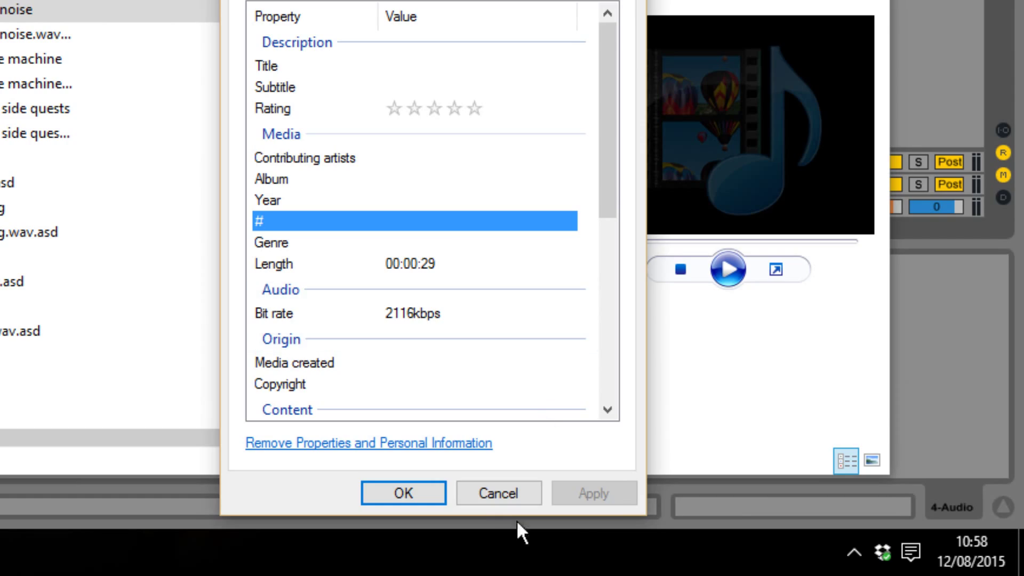
left_click(499, 503)
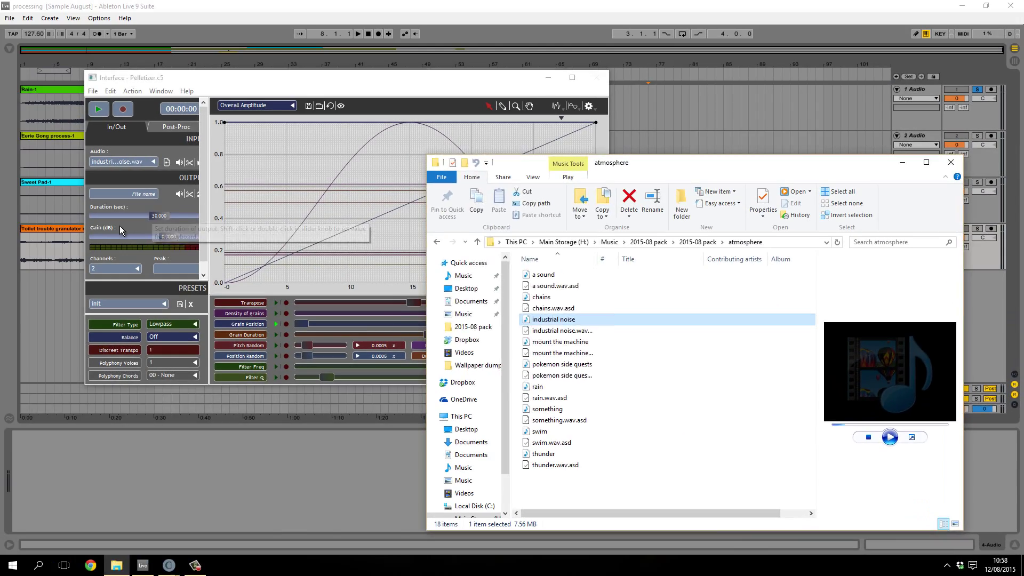
- Set Pelletizer's output duration to about 209.69 seconds and start playback
left_click(120, 231)
left_click_drag(160, 216, 167, 217)
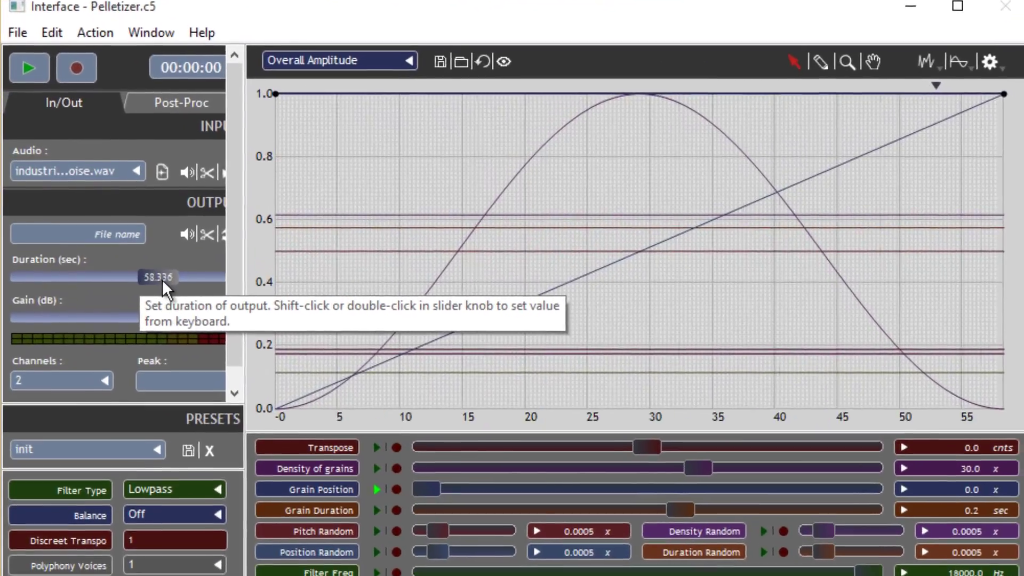
left_click_drag(163, 279, 185, 300)
mouse_move(176, 264)
left_mouse_down()
mouse_move(169, 260)
mouse_move(188, 262)
mouse_move(168, 254)
left_mouse_up()
left_click(21, 40)
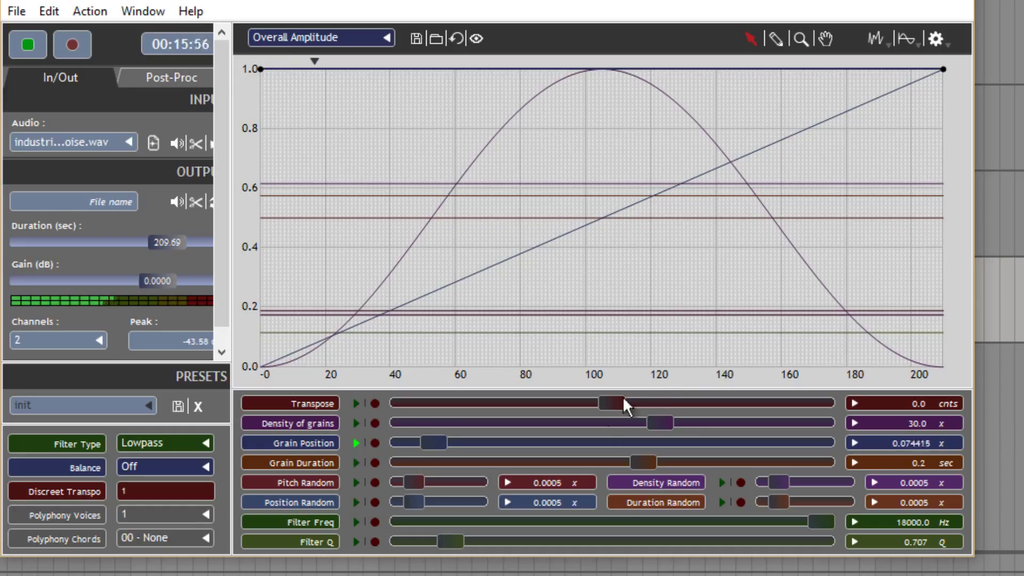
- Lower the lowpass Filter Freq to about 3149 Hz and set Filter Q to 0.5
left_click_drag(817, 527, 663, 505)
left_click_drag(441, 544, 398, 525)
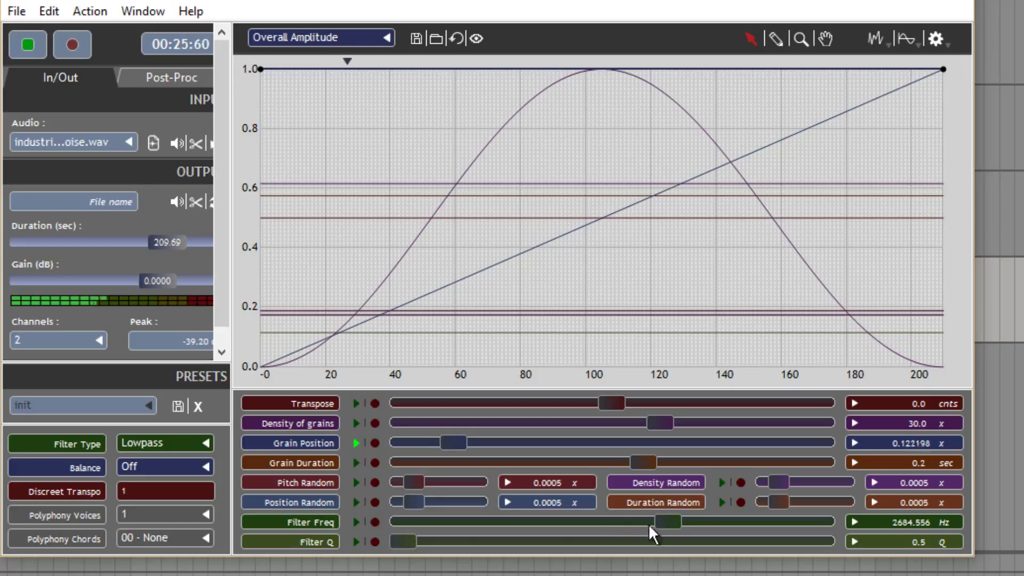
left_click_drag(652, 524, 681, 520)
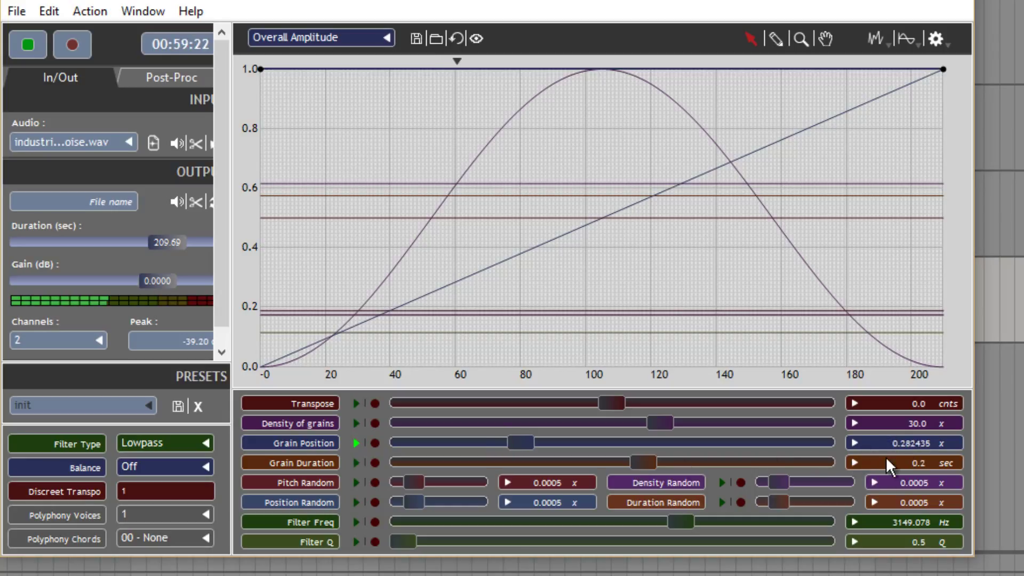
- Set Grain Duration to about 3.15 sec, grain density to about 79 and Gain to -2.53 dB
left_click_drag(683, 466, 484, 469)
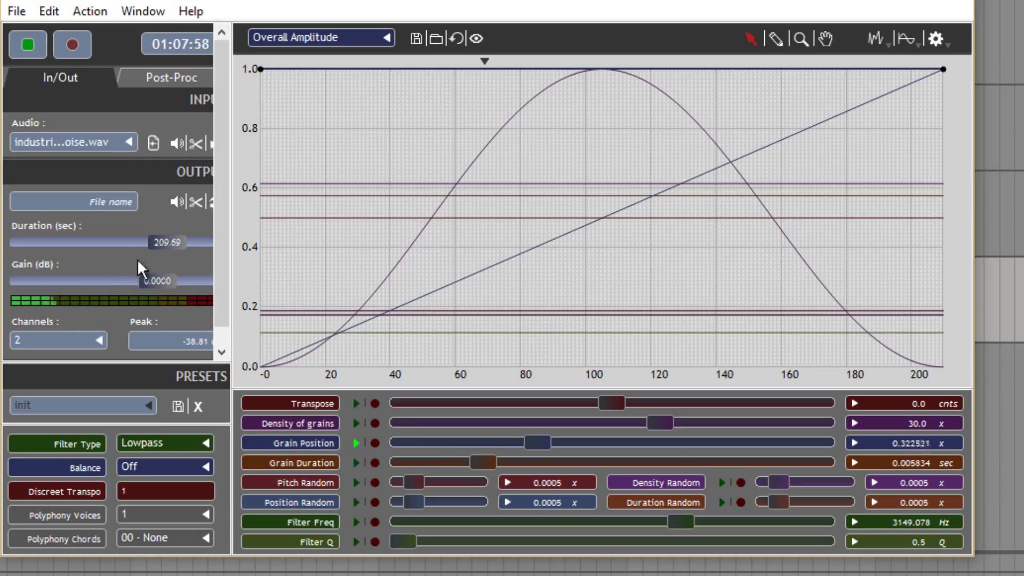
mouse_move(156, 280)
left_mouse_down()
mouse_move(185, 290)
mouse_move(157, 282)
left_mouse_up()
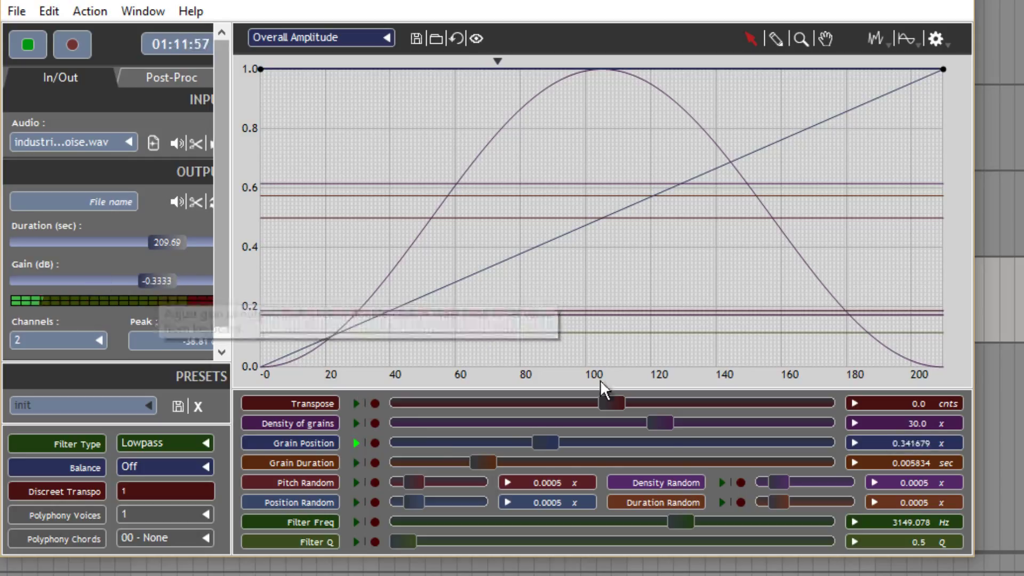
left_click(667, 425)
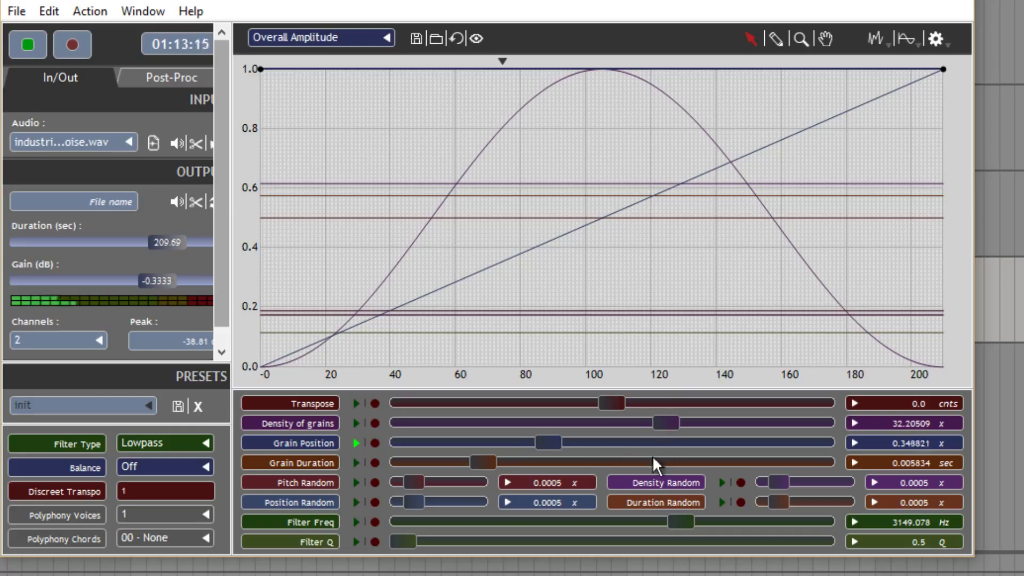
left_click(504, 462)
left_click_drag(517, 460, 770, 458)
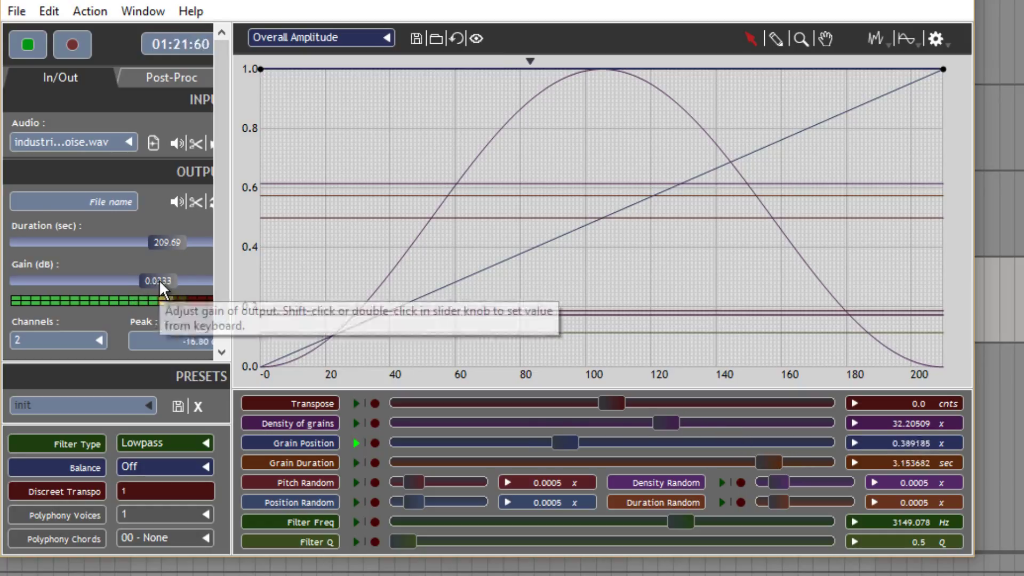
left_click_drag(159, 280, 152, 280)
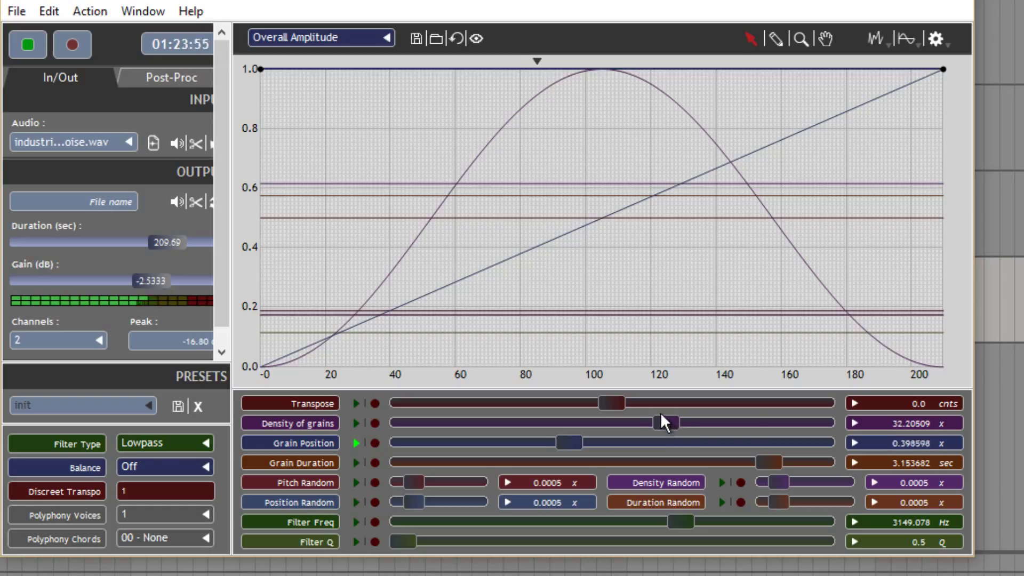
left_click_drag(669, 422, 734, 404)
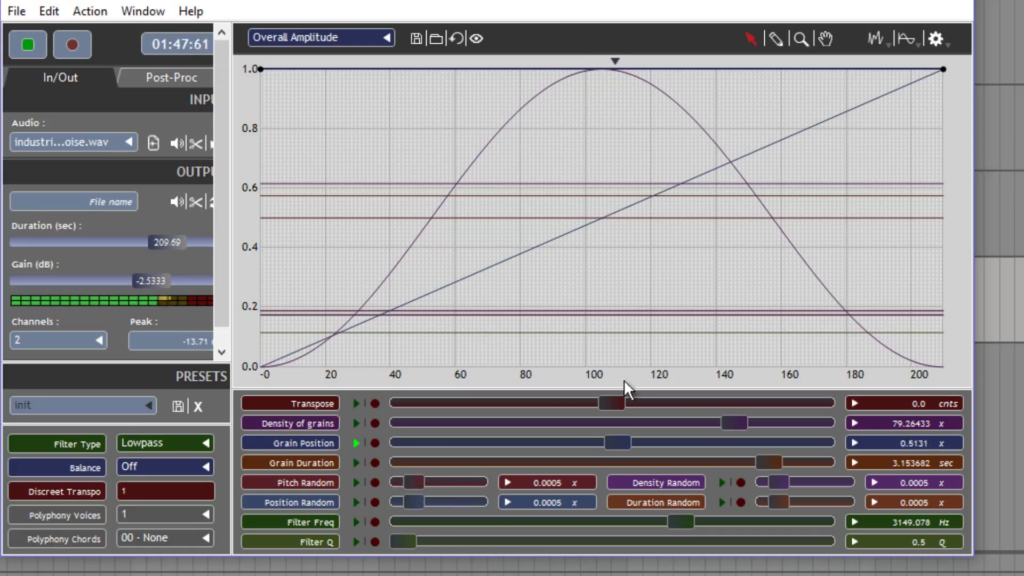
- Transpose grains to about 1554 cents, Pitch Random ~0.04, other randoms 0.0001, Grain Duration ~1.54 sec
left_click_drag(614, 403, 528, 403)
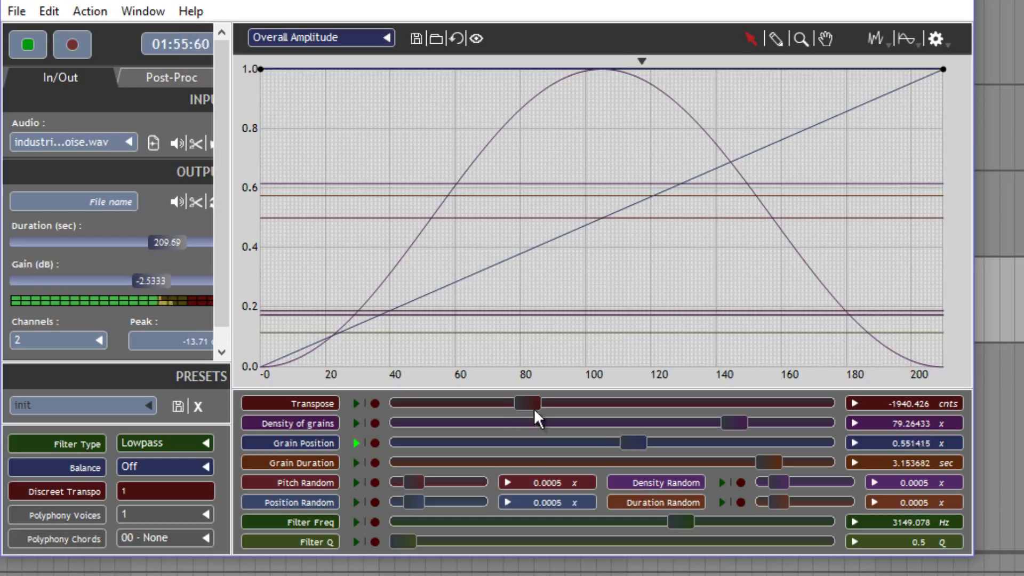
left_click_drag(534, 407, 679, 412)
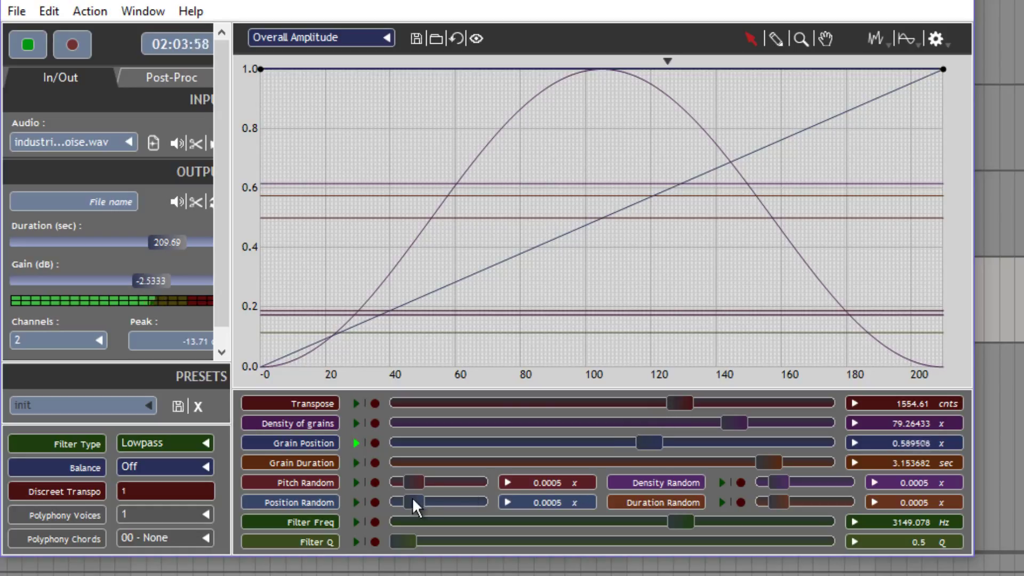
left_click_drag(415, 481, 455, 484)
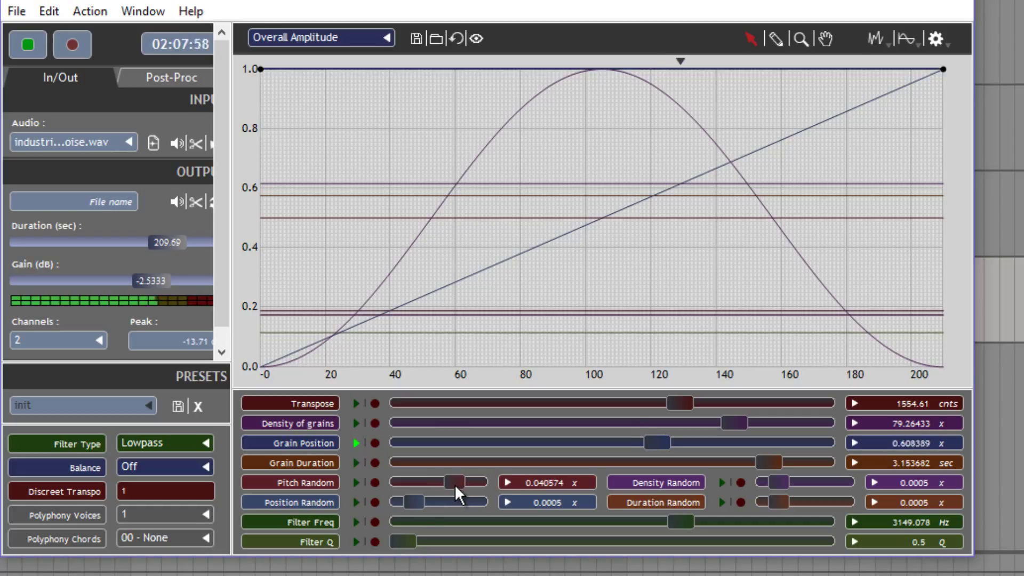
left_click_drag(400, 504, 366, 505)
left_click_drag(779, 501, 758, 513)
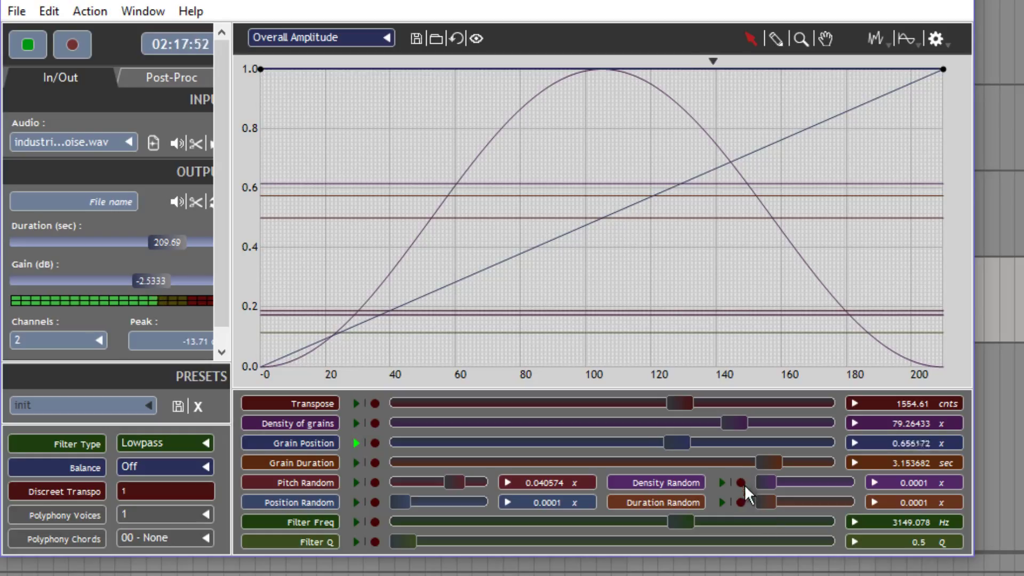
left_click_drag(756, 462, 737, 461)
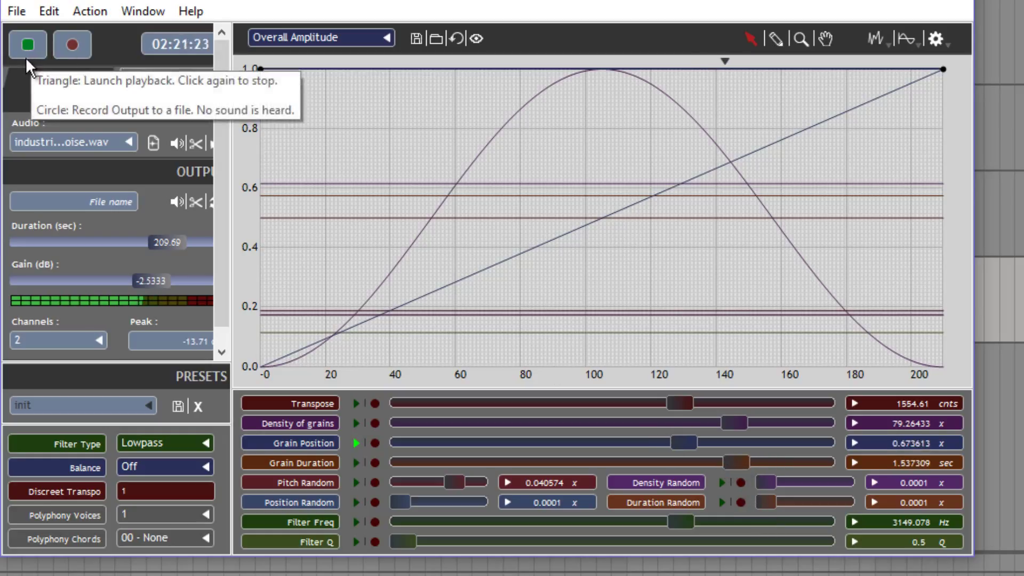
- Restart playback, shorten grains to about 0.1 sec, raise Gain to 0 dB and add slight position randomness
left_click(26, 57)
left_click(26, 58)
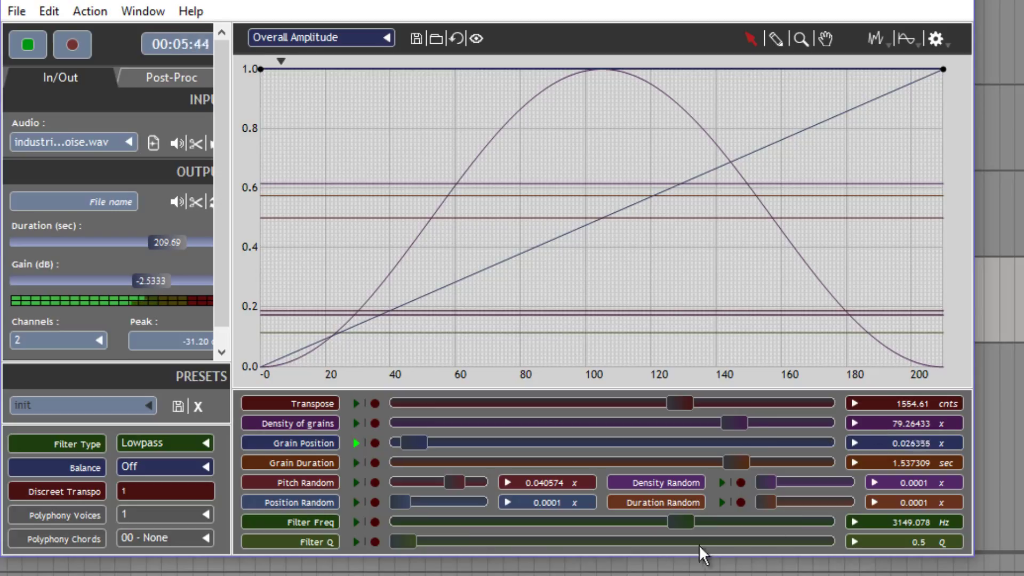
left_click_drag(459, 475, 423, 481)
left_click(713, 468)
left_click_drag(713, 468, 610, 470)
left_click_drag(425, 482, 472, 483)
left_click_drag(152, 281, 158, 281)
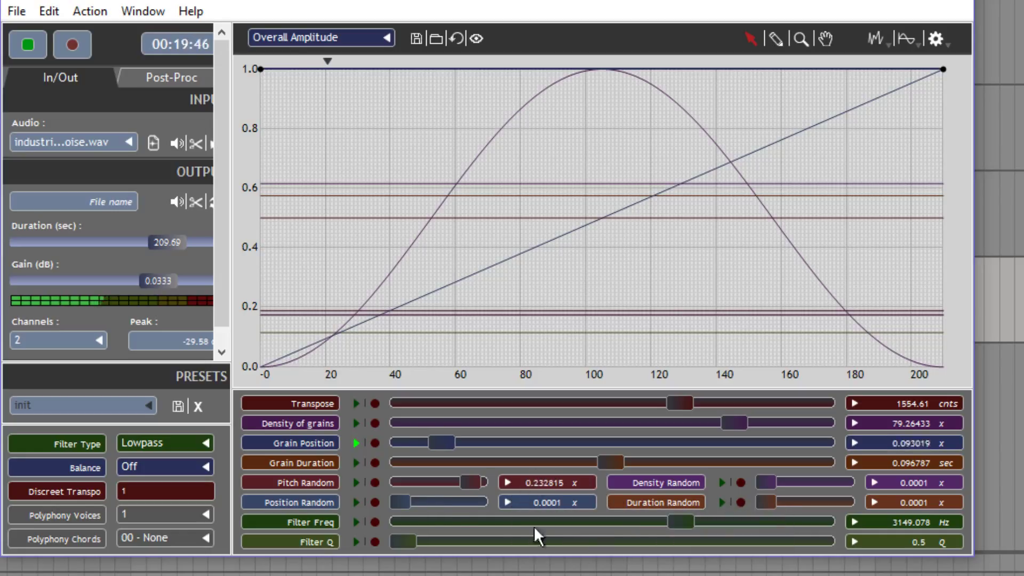
left_click_drag(418, 501, 444, 498)
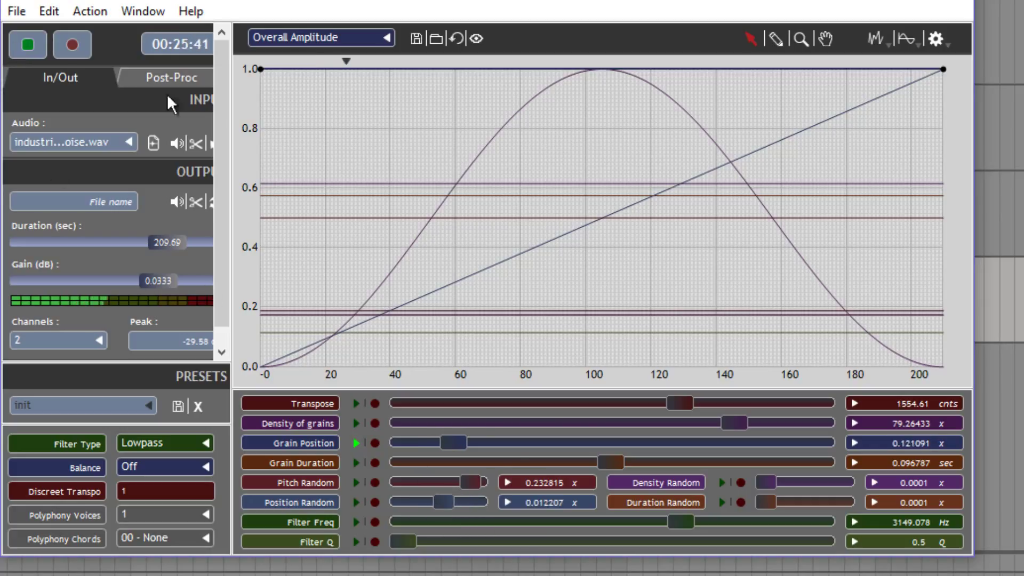
- Stop playback, set Grain Duration to about 0.12 sec and arm it for automation
key("ctrl+period")
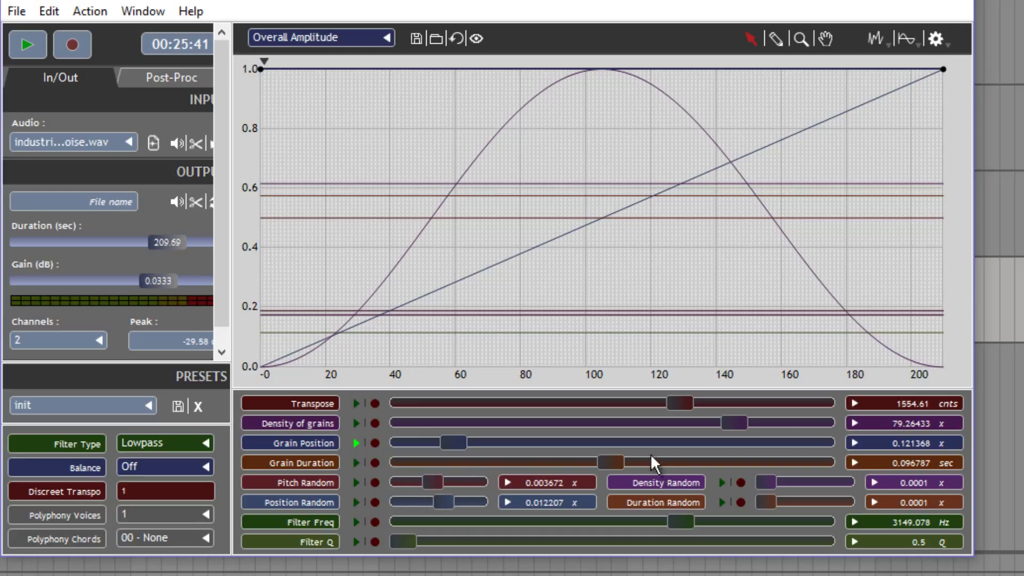
left_click_drag(617, 460, 621, 462)
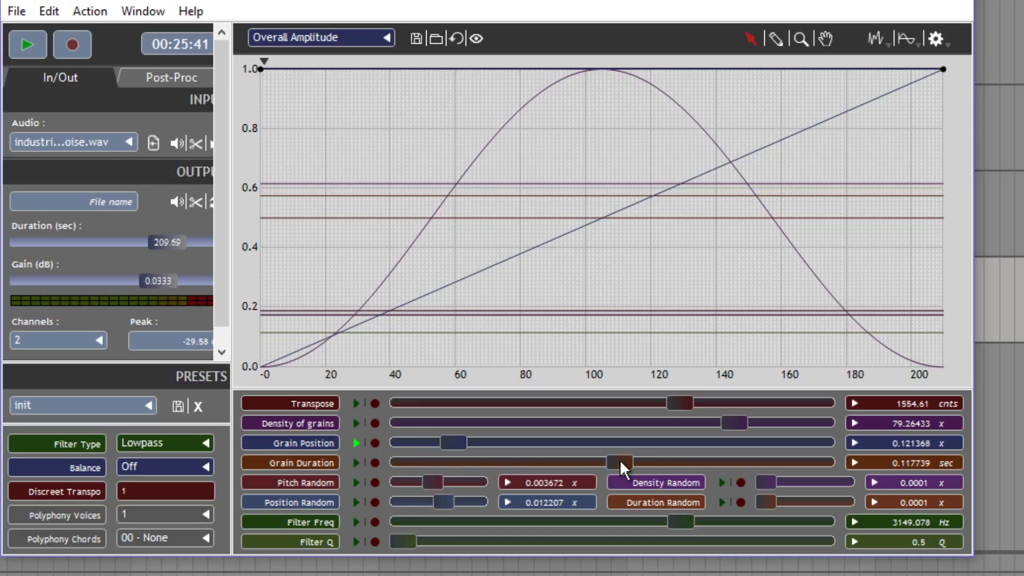
left_click(376, 461)
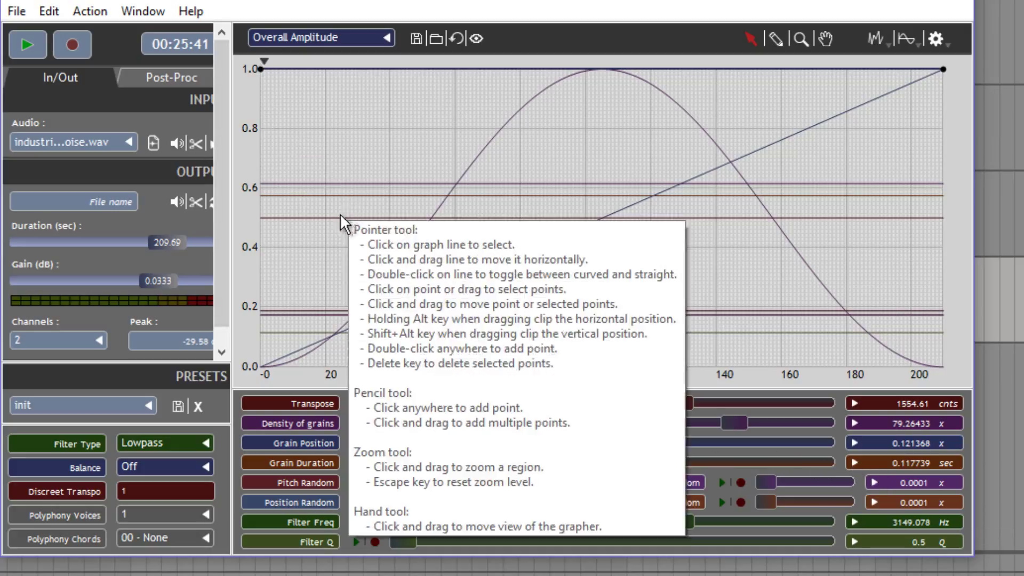
- Add an Overall Amplitude envelope point at about 0.75 and show the Grain Duration curve
double_click(340, 214)
left_click_drag(340, 214, 521, 109)
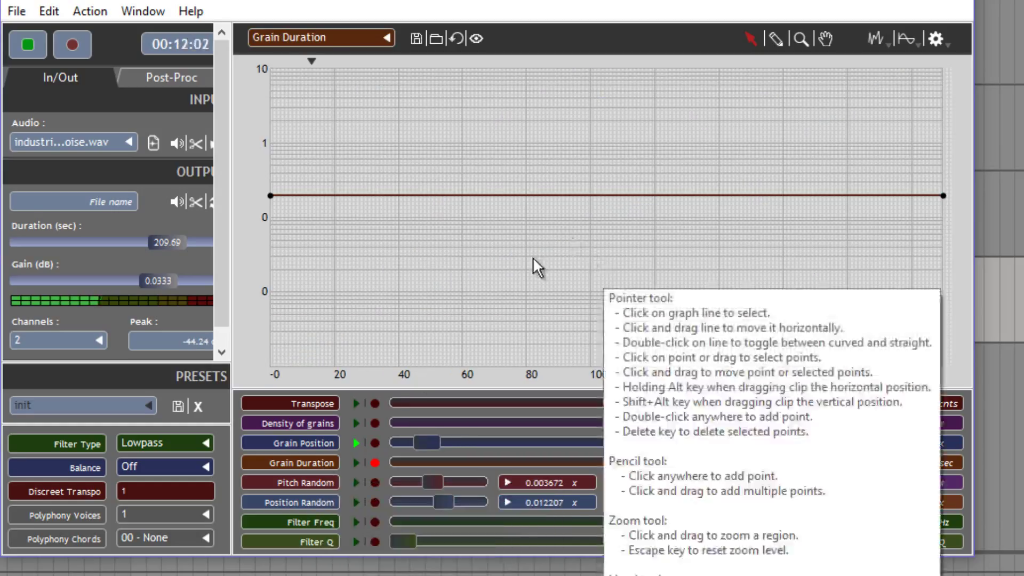
left_click(305, 445)
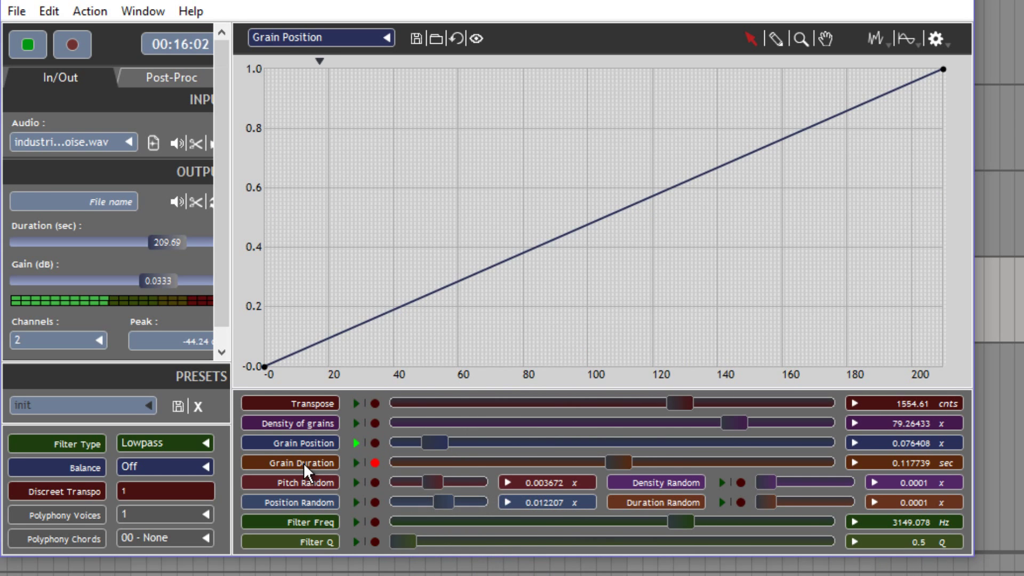
left_click(303, 462)
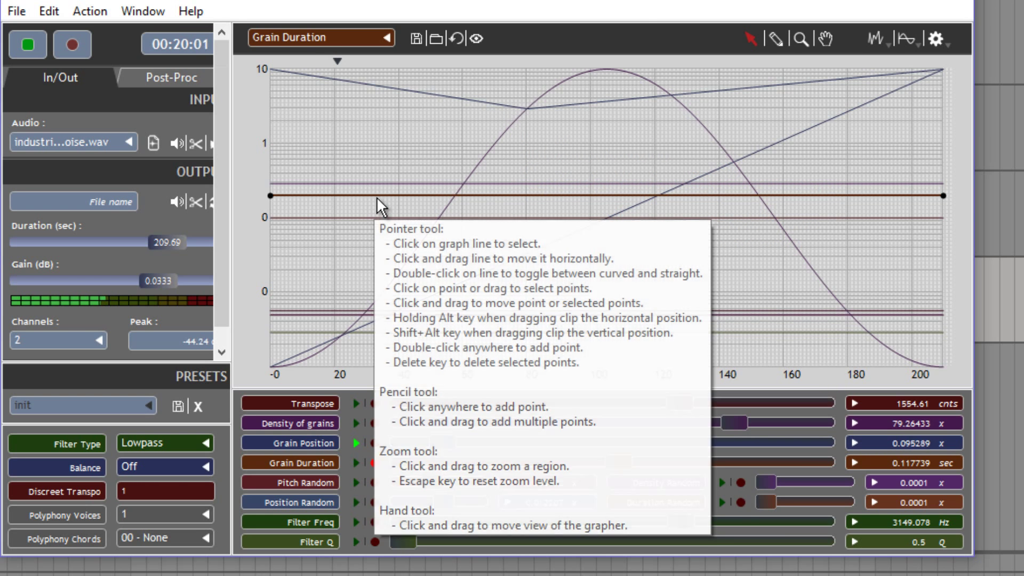
left_click_drag(377, 198, 758, 72)
- Draw a freehand wavy Grain Duration curve with dips near 40 and 58 seconds
left_click(776, 38)
mouse_move(349, 186)
left_mouse_down()
mouse_move(431, 150)
mouse_move(522, 169)
mouse_move(620, 153)
mouse_move(692, 127)
mouse_move(792, 144)
mouse_move(885, 182)
mouse_move(944, 150)
left_mouse_up()
mouse_move(771, 146)
left_mouse_down()
mouse_move(826, 122)
mouse_move(874, 122)
left_mouse_up()
mouse_move(696, 100)
left_mouse_down()
mouse_move(436, 196)
mouse_move(362, 203)
mouse_move(293, 174)
mouse_move(303, 144)
mouse_move(380, 165)
mouse_move(619, 166)
mouse_move(689, 121)
mouse_move(770, 99)
mouse_move(877, 165)
mouse_move(912, 129)
mouse_move(944, 142)
left_mouse_up()
mouse_move(394, 160)
left_mouse_down()
mouse_move(427, 254)
mouse_move(459, 288)
left_mouse_up()
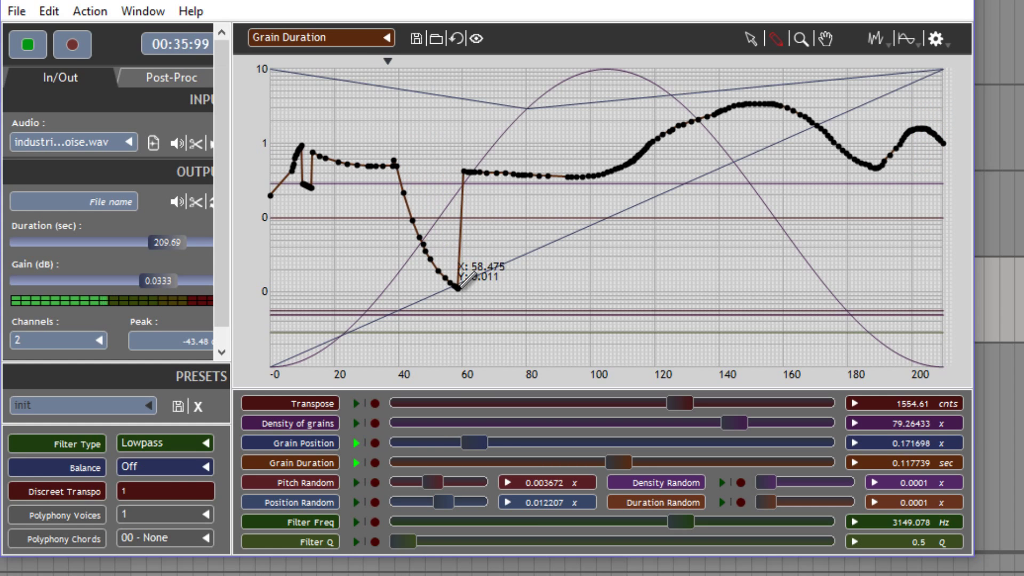
mouse_move(396, 314)
left_mouse_down()
mouse_move(416, 294)
mouse_move(420, 352)
left_mouse_up()
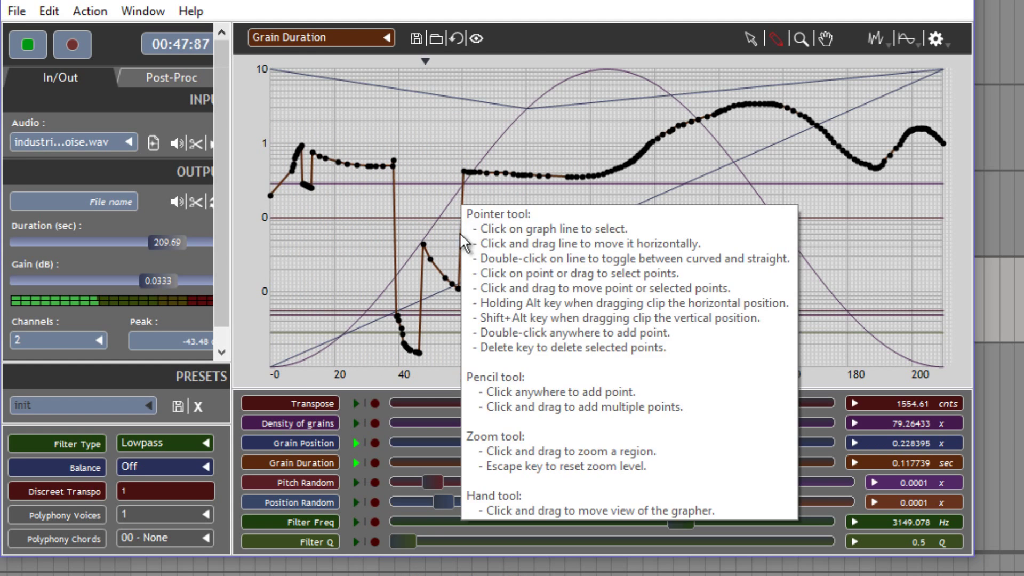
left_click(353, 36)
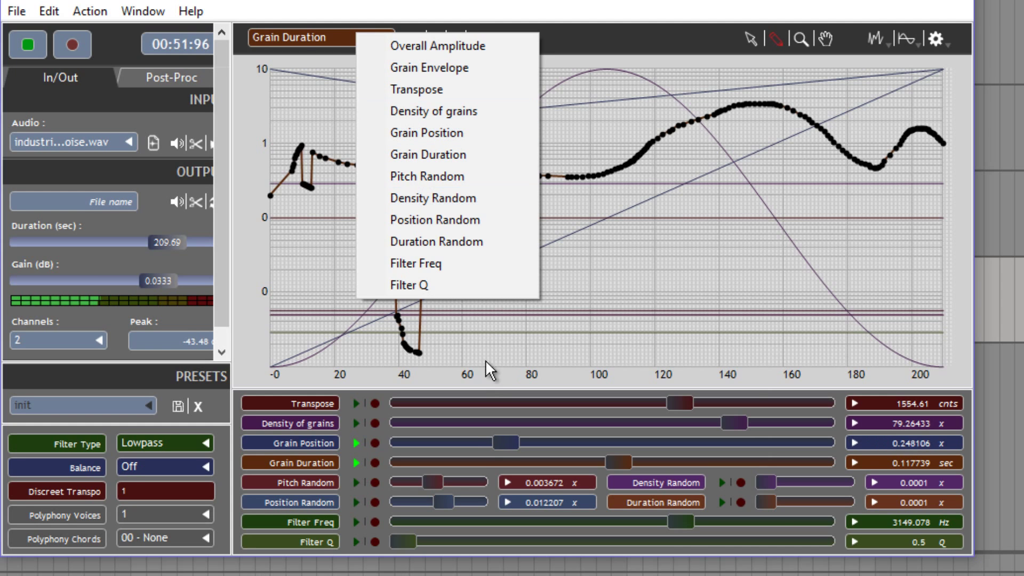
- Flatten the Overall Amplitude envelope at 1.0 by raising its points near 80 seconds
left_click(478, 219)
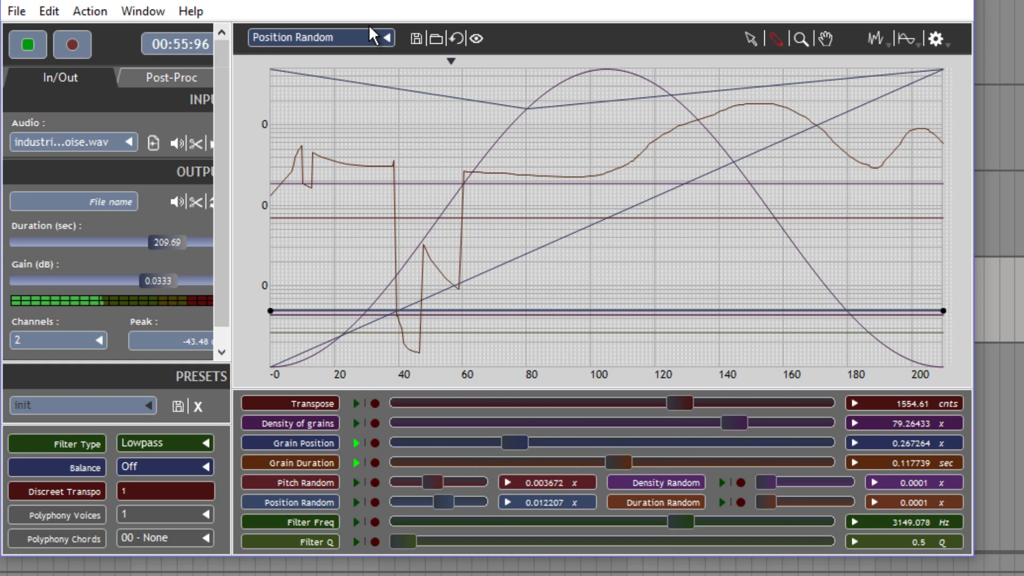
left_click(374, 36)
left_click(407, 51)
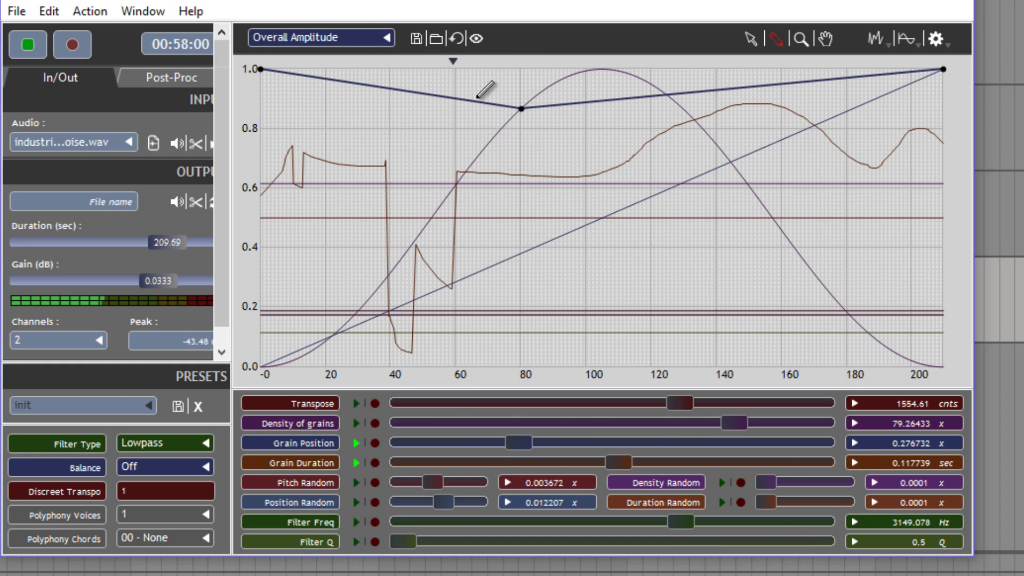
left_click_drag(523, 107, 520, 75)
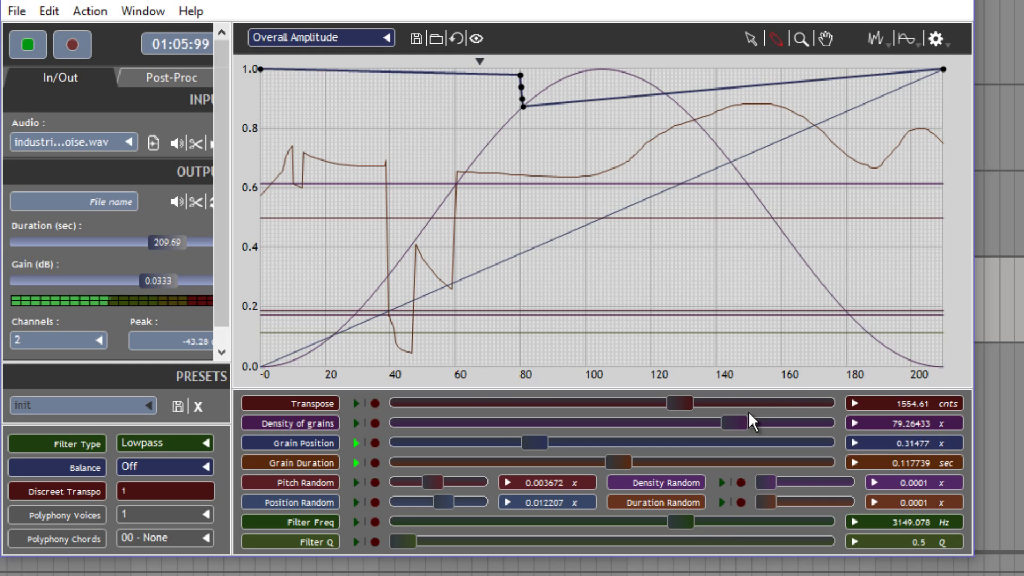
left_click(750, 38)
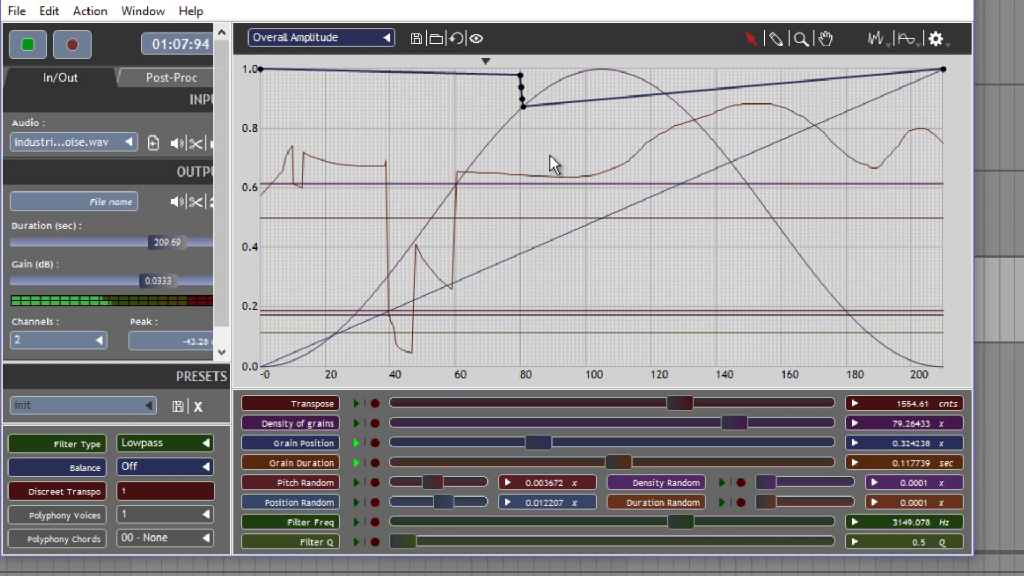
left_click_drag(548, 151, 479, 85)
left_click_drag(522, 89, 516, 62)
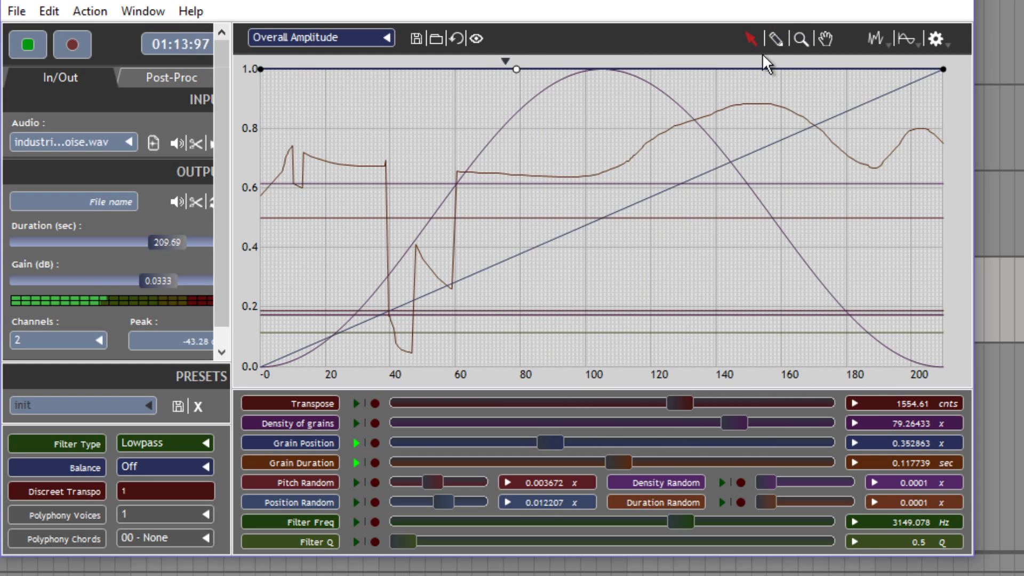
- Spike the Grain Duration curve around 80–95 seconds and raise Density Random to about 0.28
left_click(777, 38)
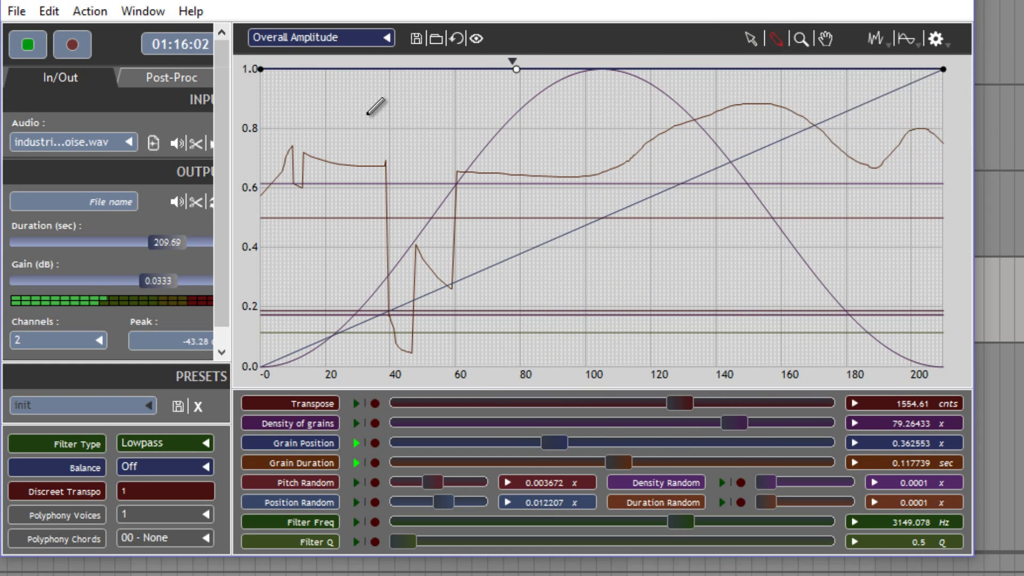
left_click(335, 463)
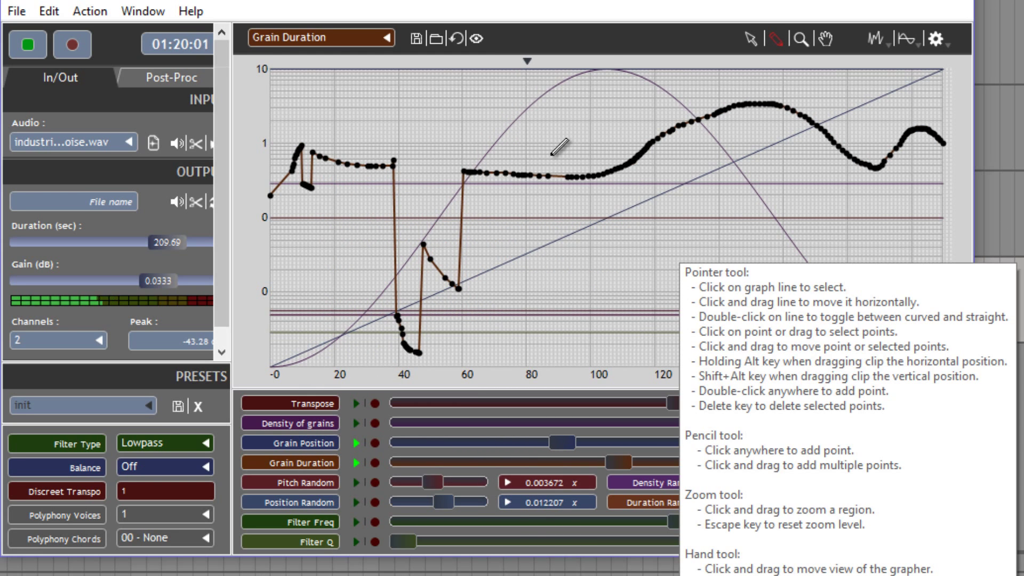
mouse_move(585, 69)
left_mouse_down()
mouse_move(533, 64)
mouse_move(548, 72)
mouse_move(581, 60)
mouse_move(551, 59)
mouse_move(597, 82)
mouse_move(548, 81)
mouse_move(572, 118)
left_mouse_up()
left_click(526, 69)
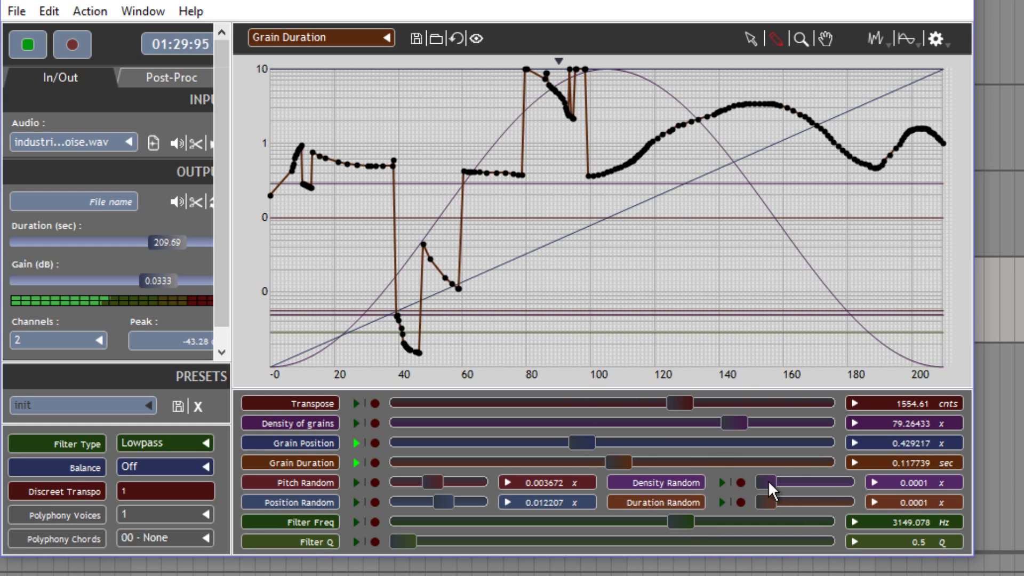
left_click_drag(768, 481, 834, 481)
- Draw a wavy Transpose curve peaking near 4000 cents around 100 seconds, then restart playback
left_click(282, 408)
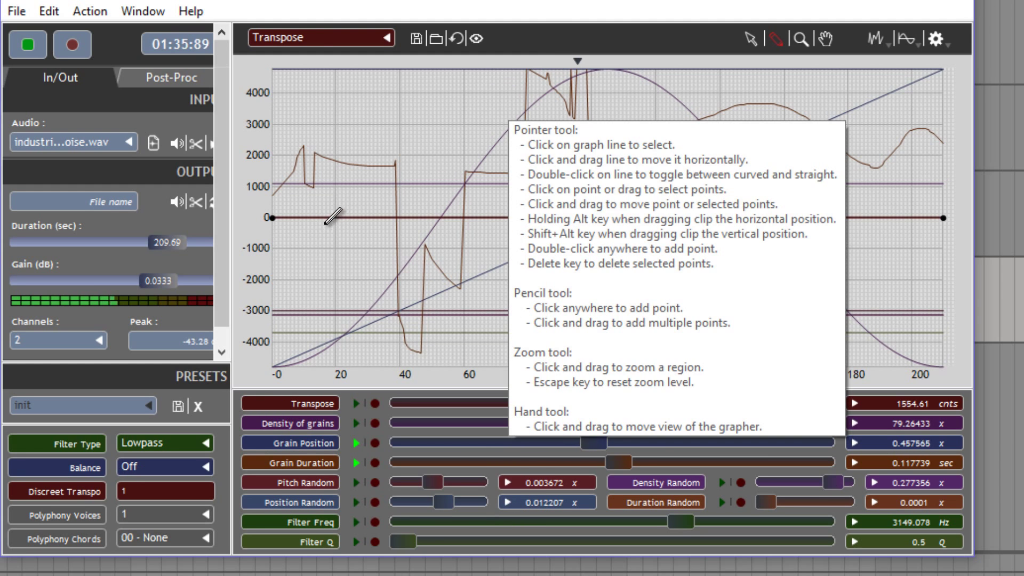
mouse_move(315, 220)
left_mouse_down()
mouse_move(334, 229)
mouse_move(411, 216)
mouse_move(476, 226)
mouse_move(549, 214)
mouse_move(689, 128)
mouse_move(618, 90)
mouse_move(731, 198)
mouse_move(840, 261)
left_mouse_up()
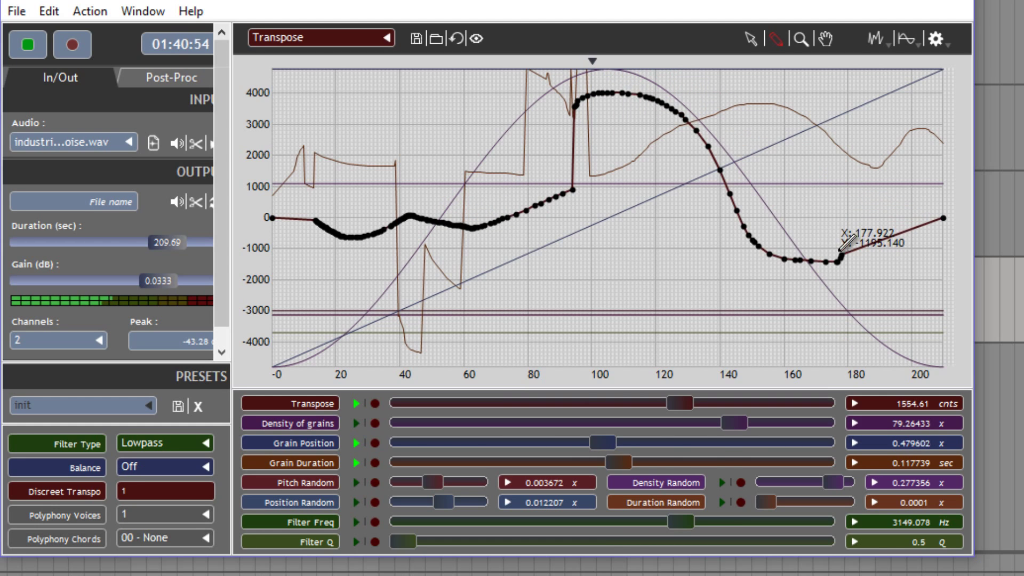
left_click(21, 42)
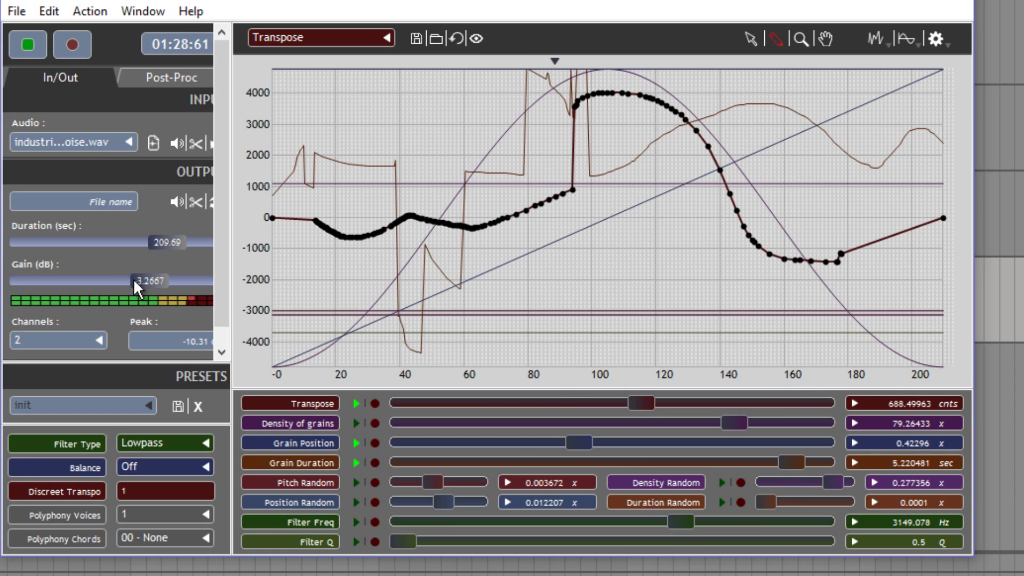
- Lower the output gain to about -15.7 dB and return to the Pointer tool
left_click_drag(130, 283, 113, 282)
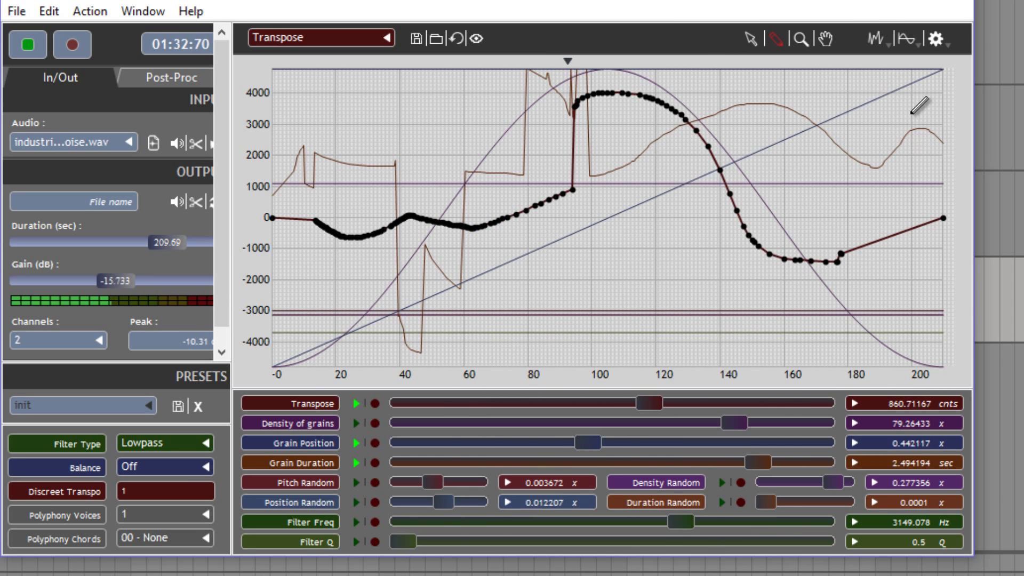
left_click(756, 32)
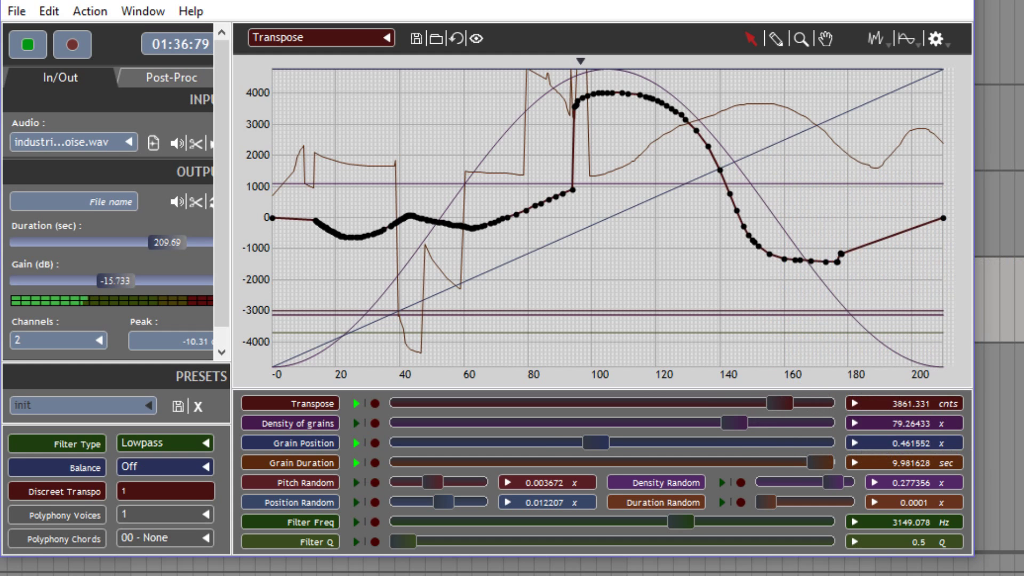